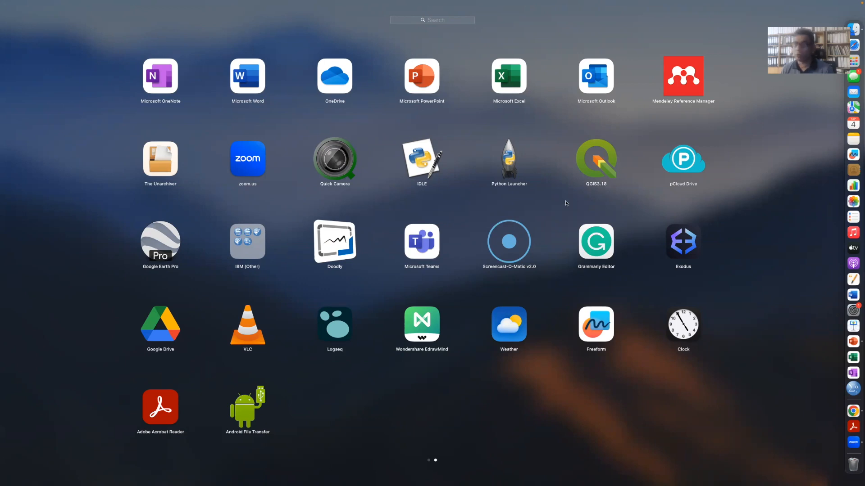
# Step: Launch QGIS and create a new empty project with the EPSG:4326 - WGS 84 coordinate system
pyautogui.click(597, 168)
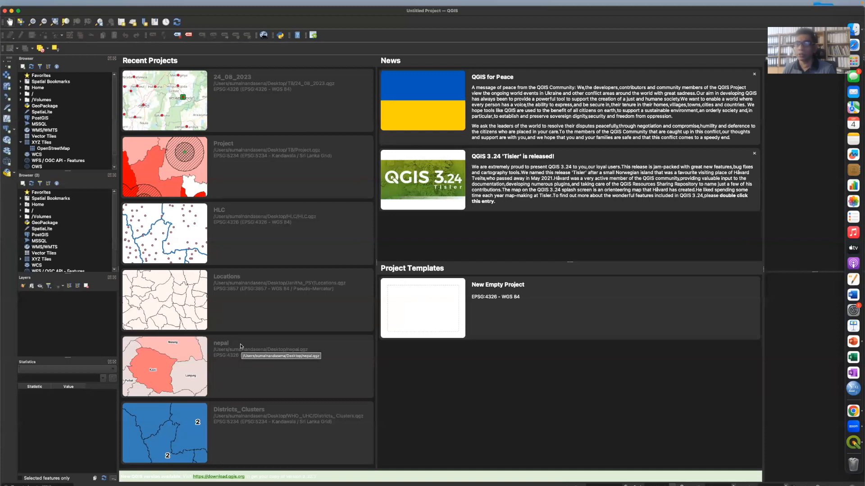
pyautogui.doubleClick(436, 316)
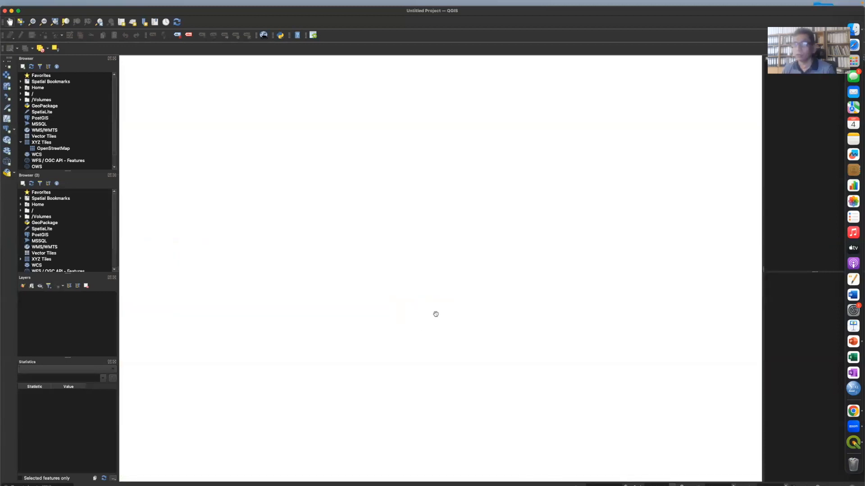
pyautogui.moveTo(511, 9); pyautogui.dragTo(513, 3)
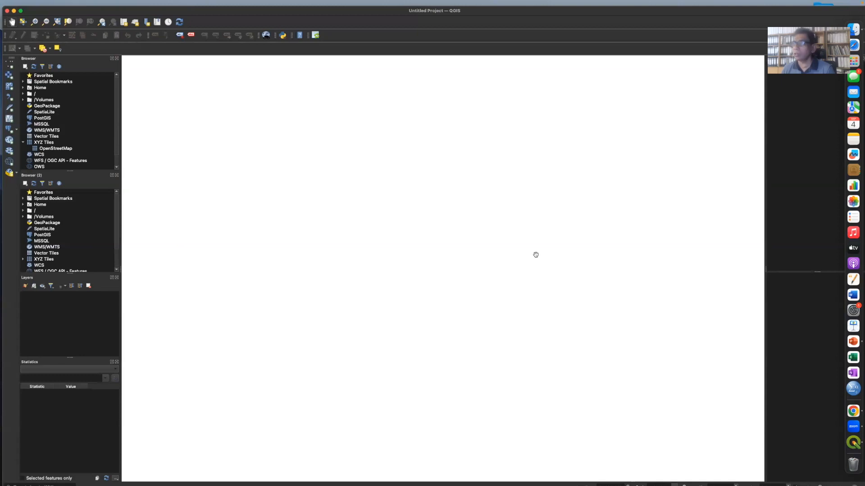
# Step: Switch to the PowerPoint presentation, review slide 2 on the tool bars, layer menu and map window, and return to QGIS
pyautogui.hotkey('ctrl', 'Right')
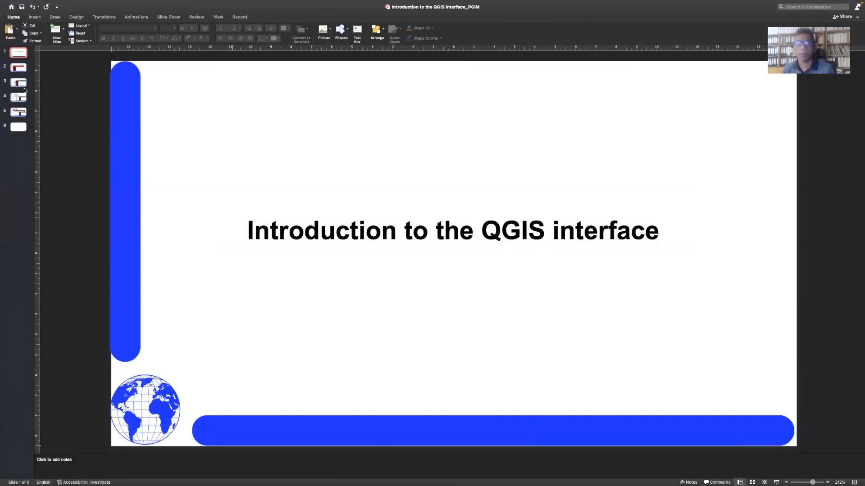
pyautogui.click(16, 69)
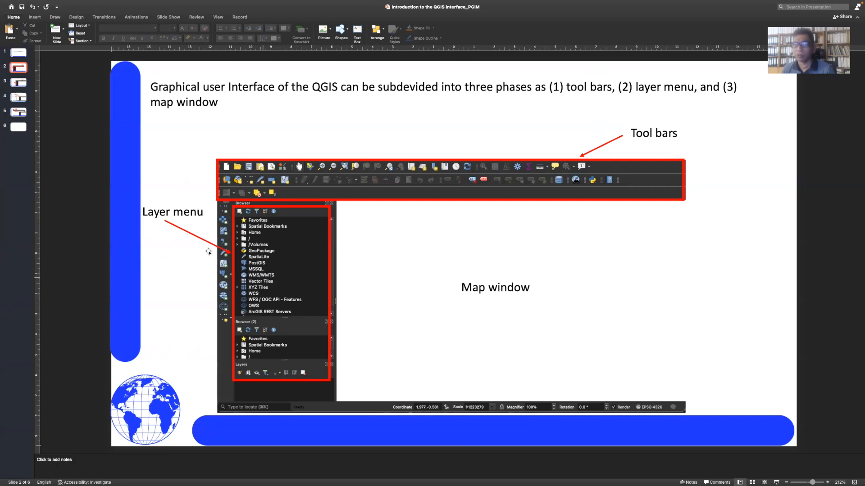
pyautogui.hotkey('ctrl', 'Left')
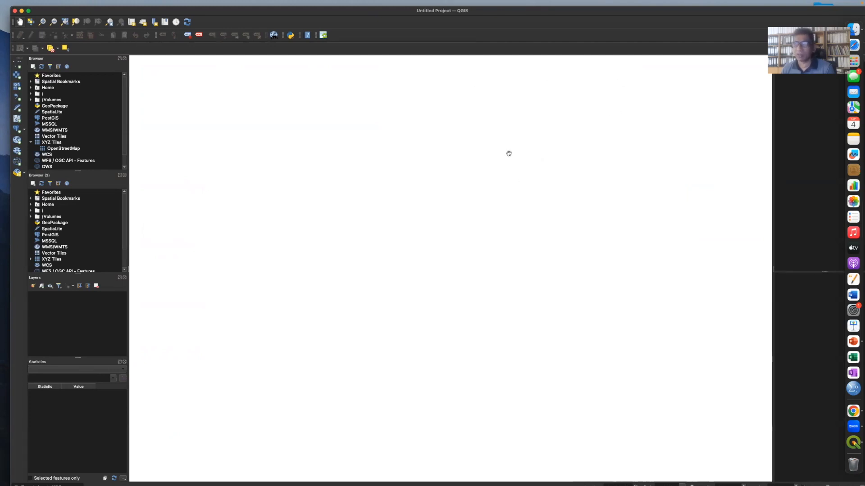
# Step: Hide the Layers, Browser, Results Viewer and Statistics panels
pyautogui.rightClick(500, 37)
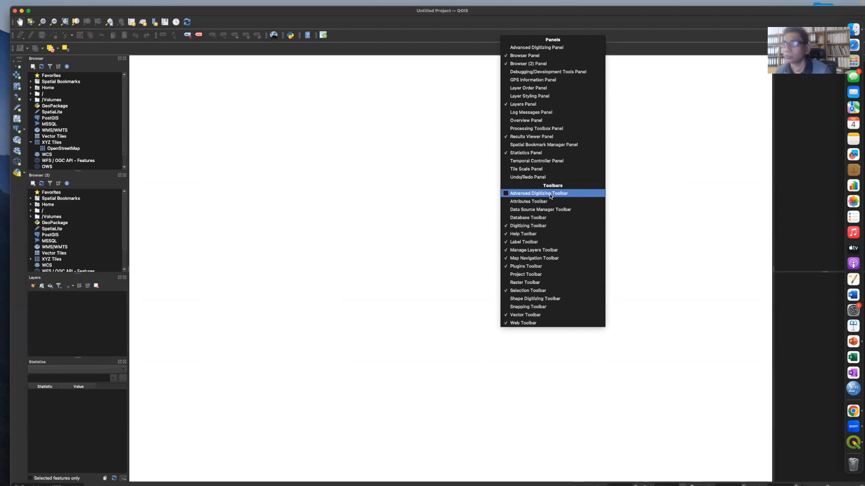
pyautogui.click(506, 104)
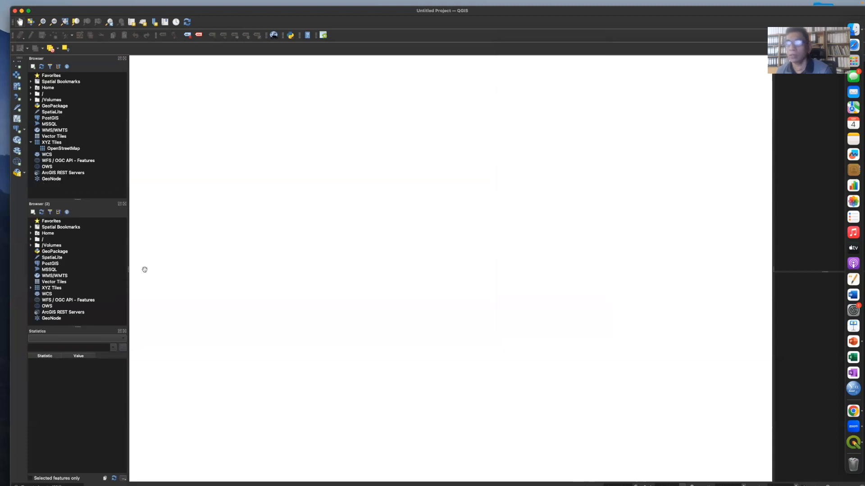
pyautogui.rightClick(476, 55)
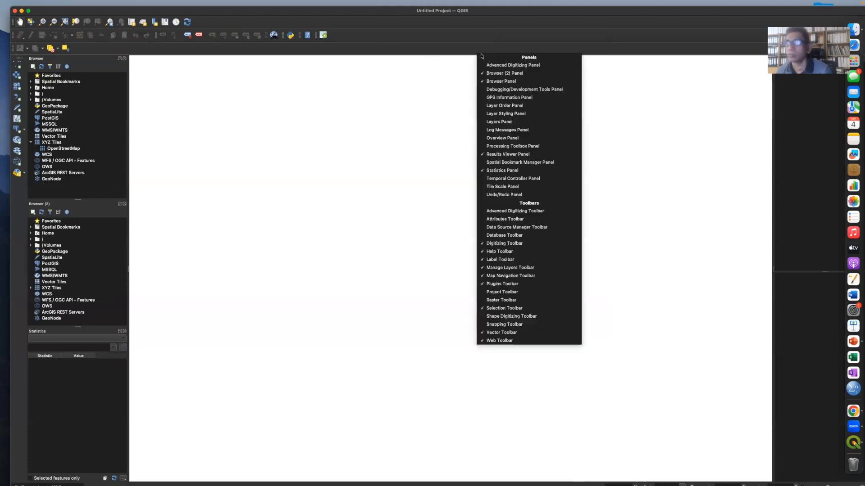
pyautogui.click(482, 81)
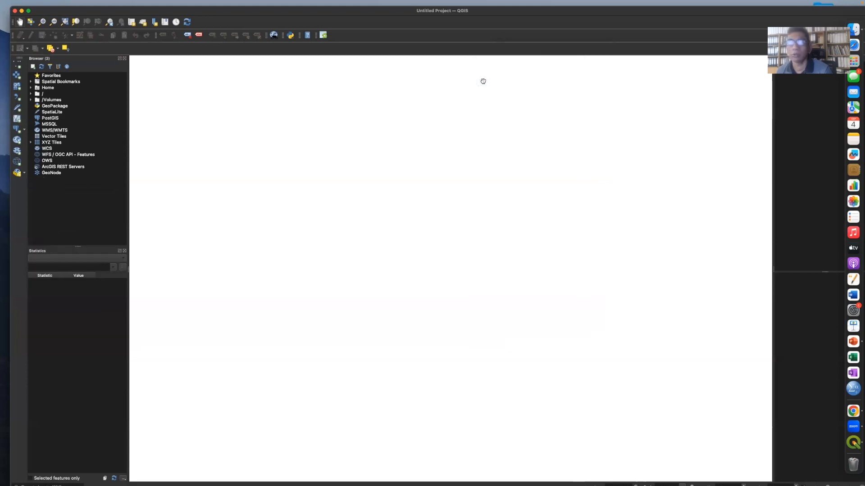
pyautogui.rightClick(479, 53)
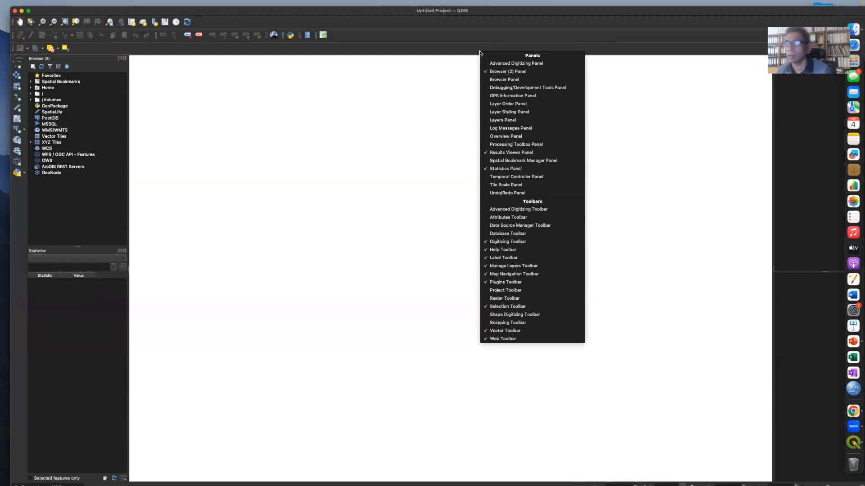
pyautogui.click(487, 153)
pyautogui.rightClick(454, 50)
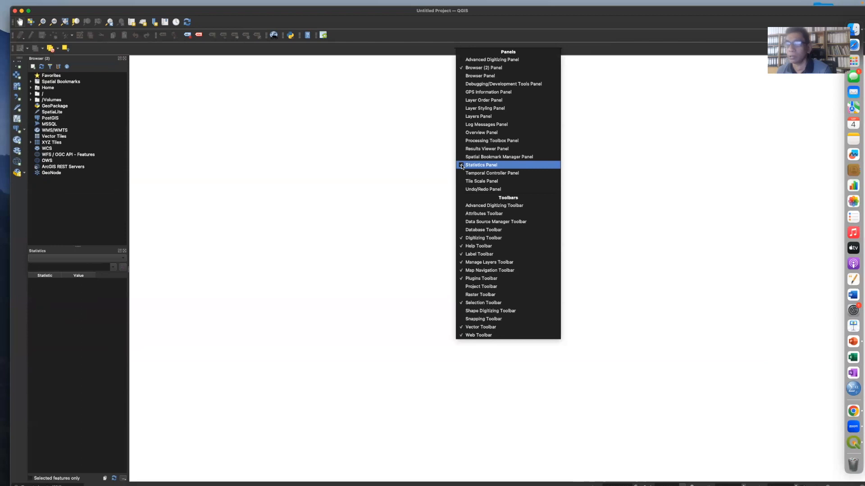
pyautogui.click(461, 165)
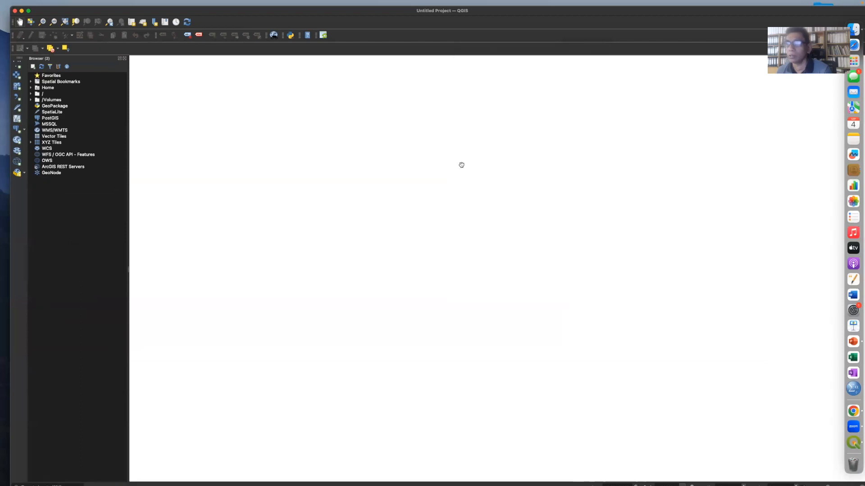
# Step: Hide the Browser (2) panel and show it again
pyautogui.rightClick(445, 51)
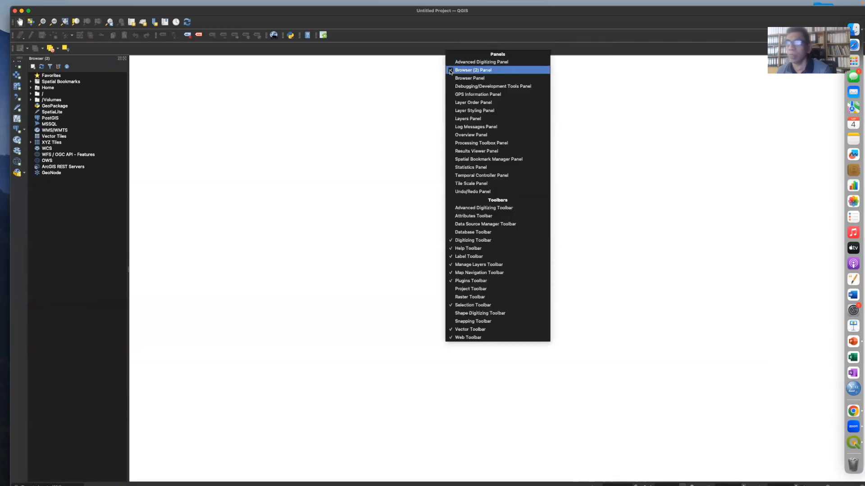
pyautogui.click(450, 71)
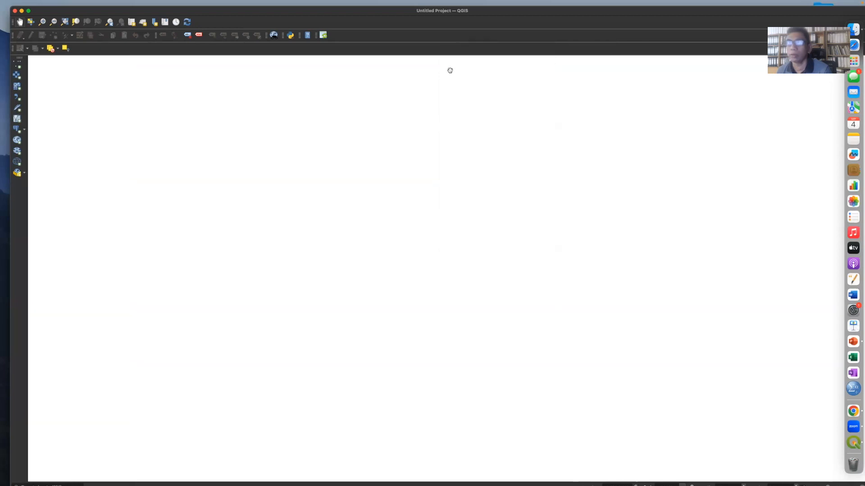
pyautogui.rightClick(450, 51)
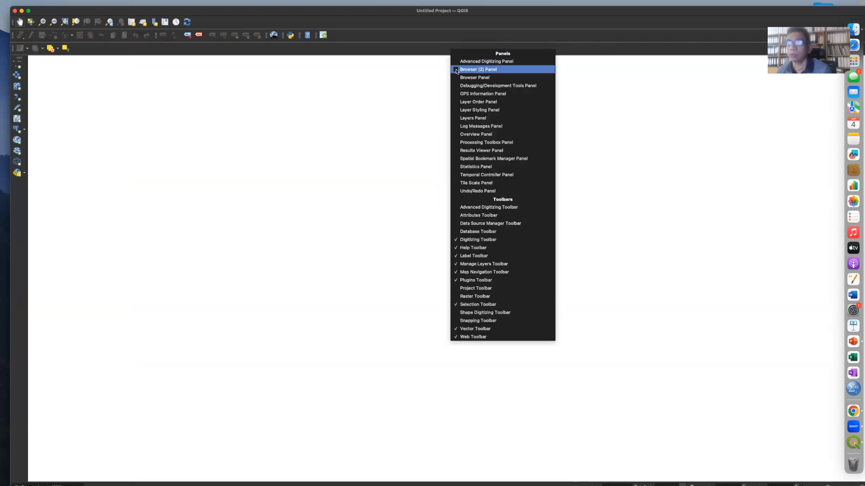
pyautogui.click(456, 69)
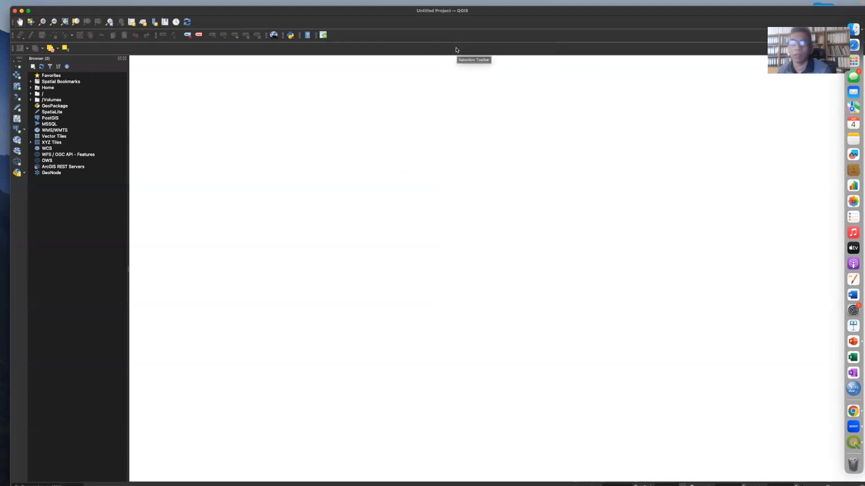
# Step: Hide the Vector, Selection and Web toolbars
pyautogui.rightClick(456, 50)
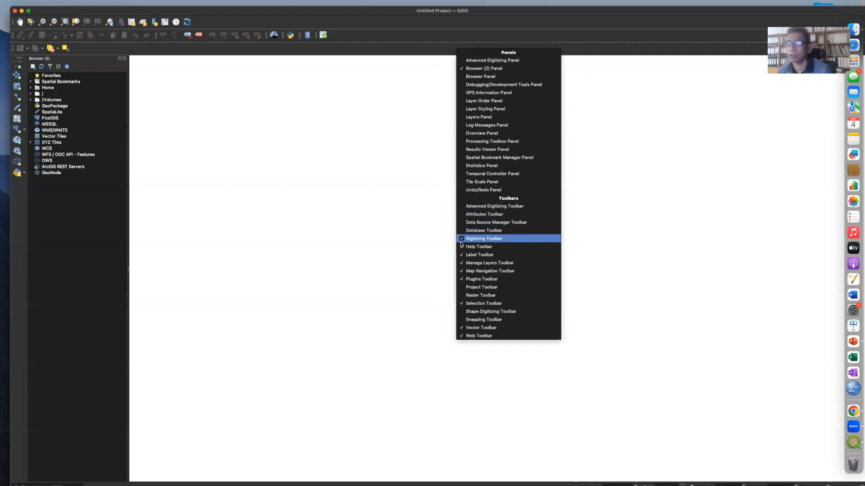
pyautogui.click(462, 330)
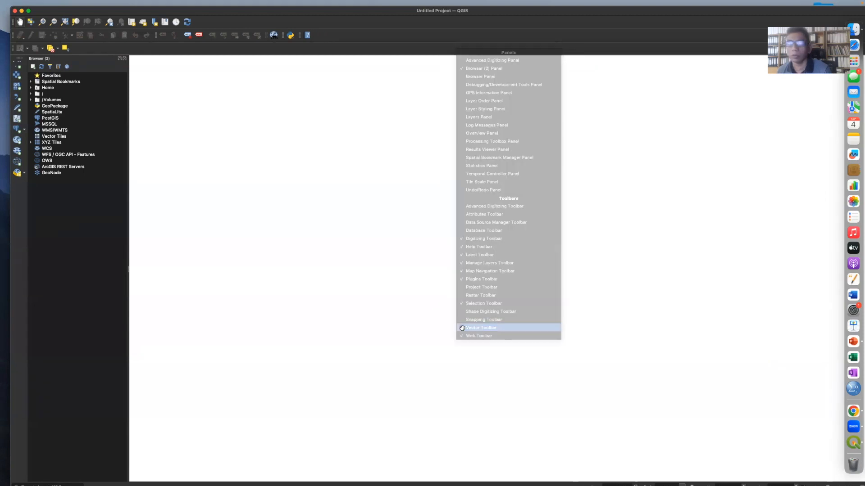
pyautogui.rightClick(520, 52)
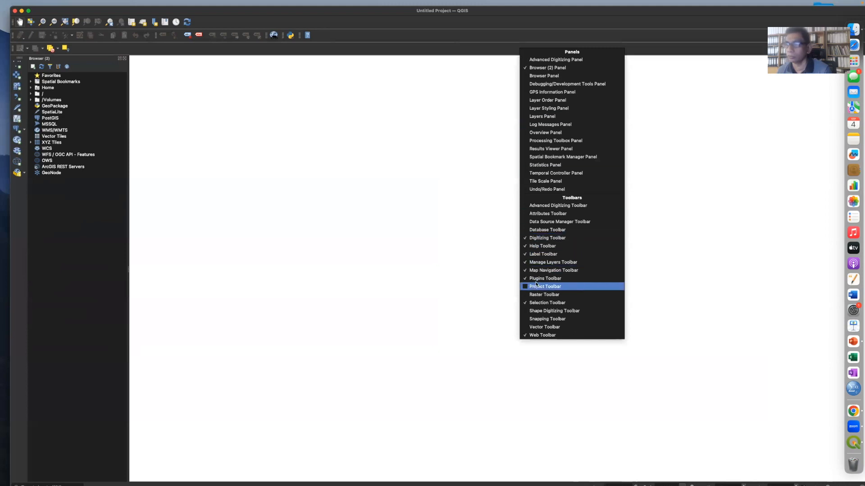
pyautogui.click(528, 302)
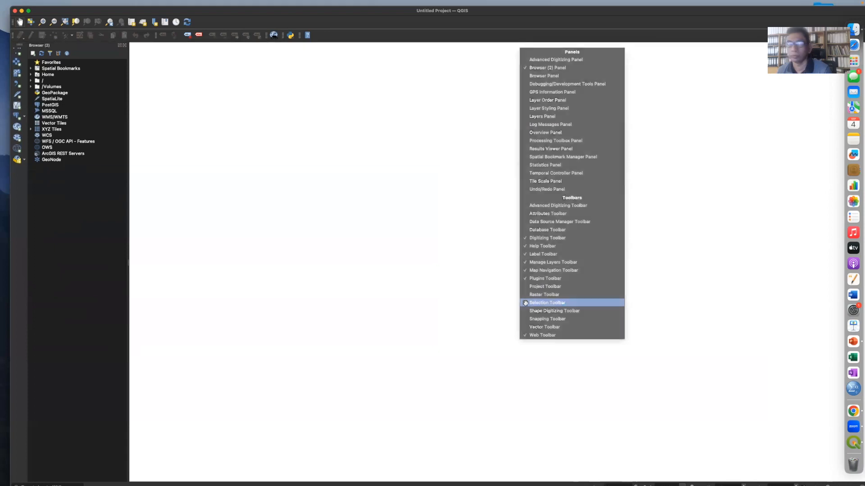
pyautogui.rightClick(497, 31)
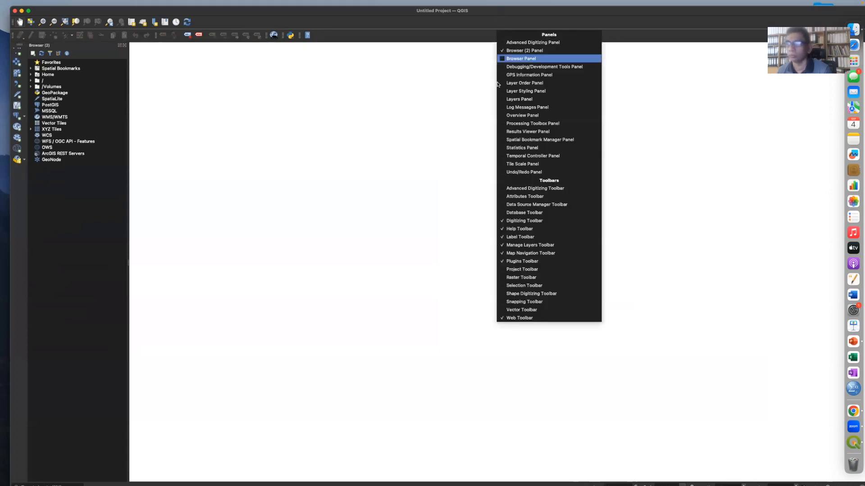
pyautogui.click(502, 318)
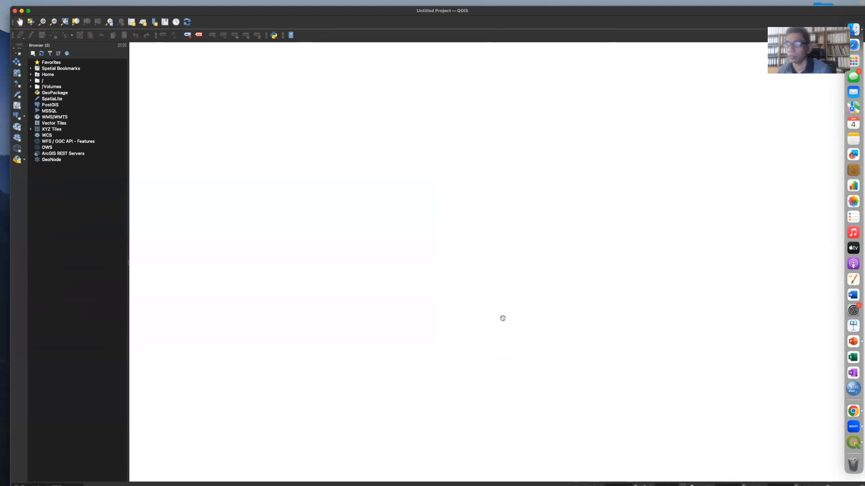
# Step: Hide the Manage Layers Toolbar and show it again
pyautogui.rightClick(508, 39)
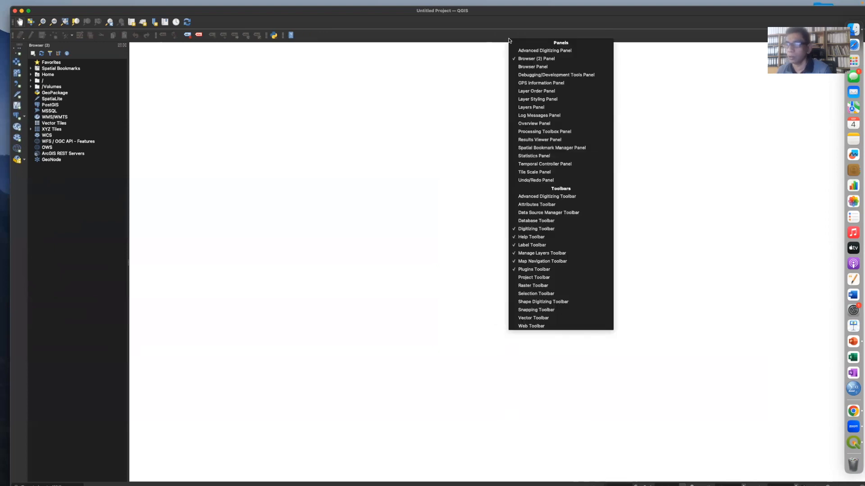
pyautogui.click(514, 254)
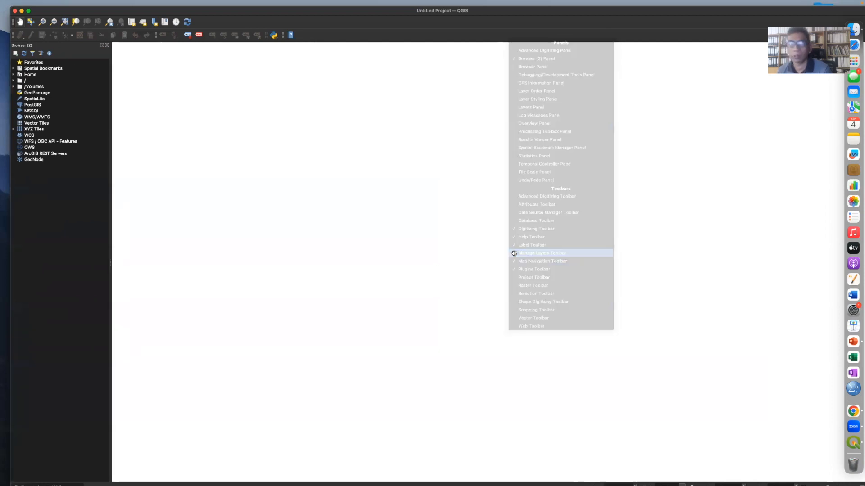
pyautogui.rightClick(504, 41)
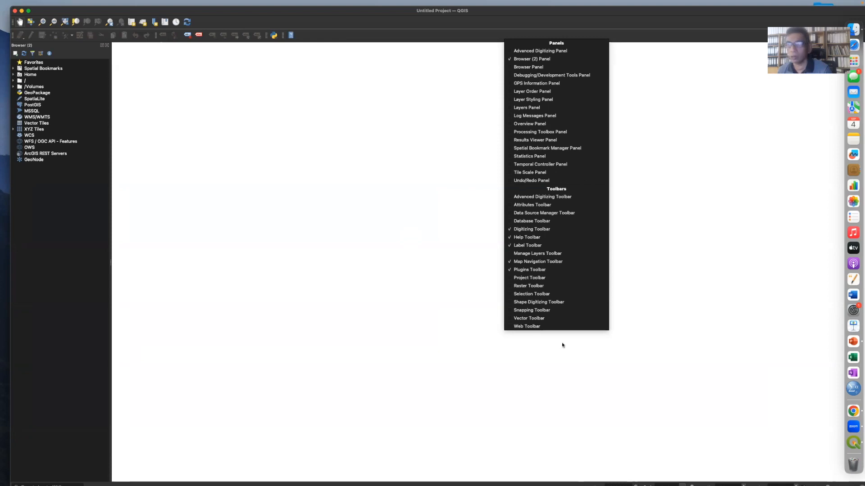
pyautogui.click(509, 255)
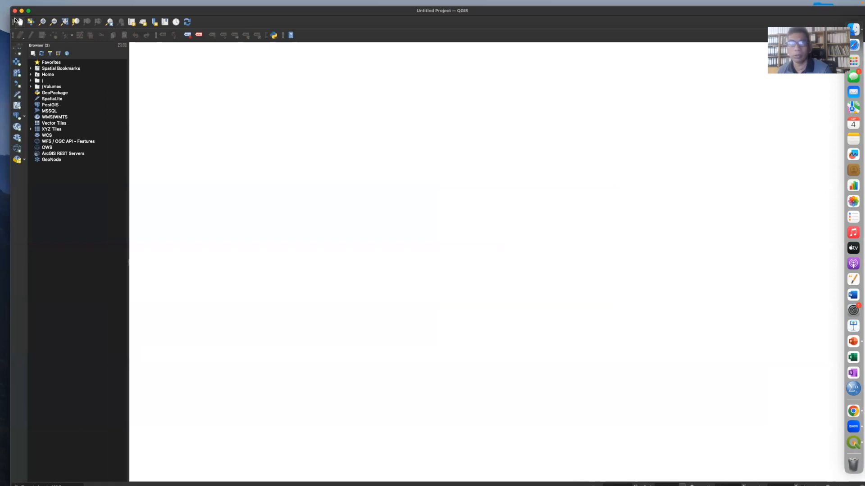
# Step: Expand the project window to full screen
pyautogui.click(28, 12)
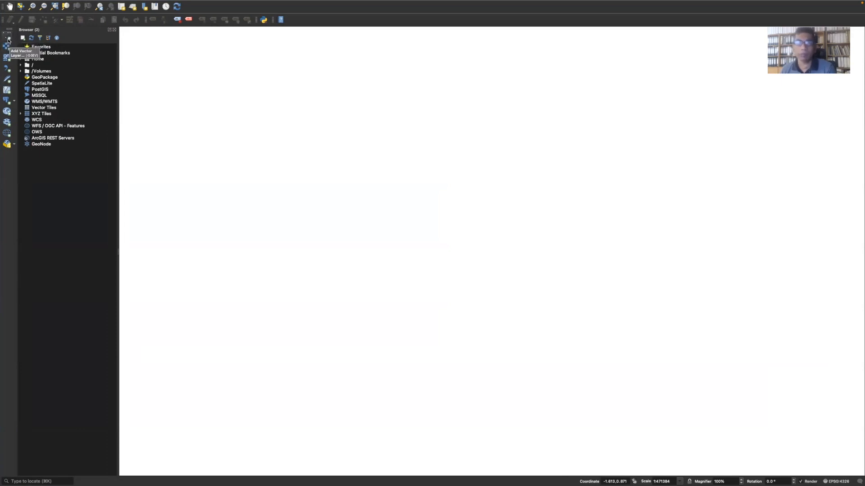
# Step: Switch to the PowerPoint presentation and review the slides on the layer tool bar and the pan and zoom tools
pyautogui.hotkey('ctrl', 'Right')
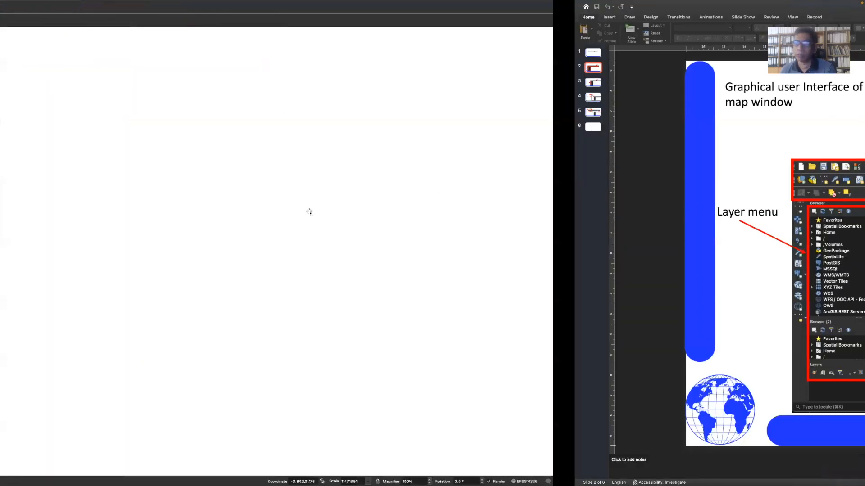
pyautogui.click(21, 86)
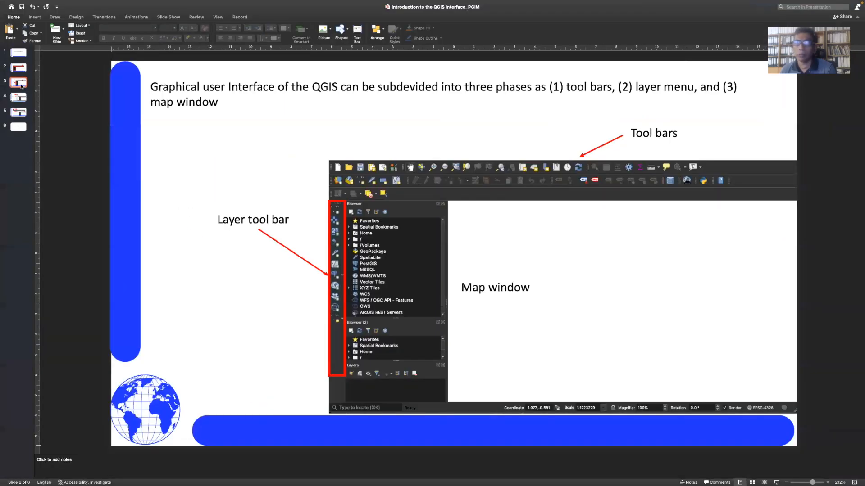
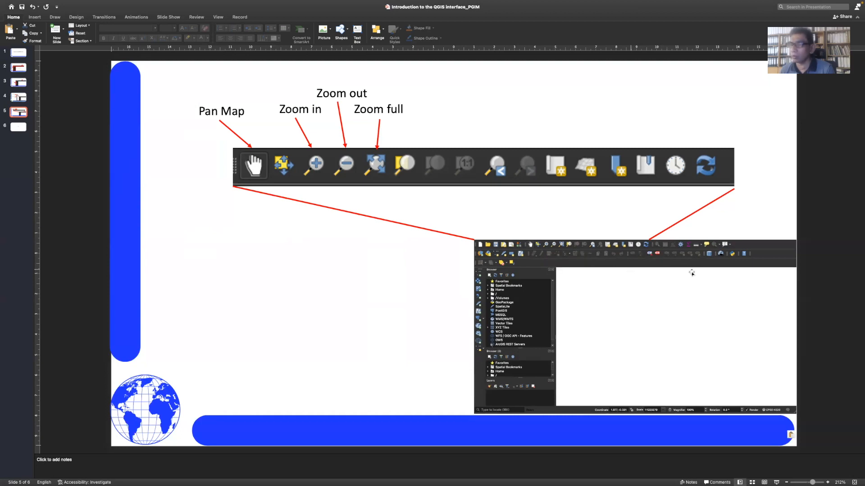
pyautogui.click(215, 164)
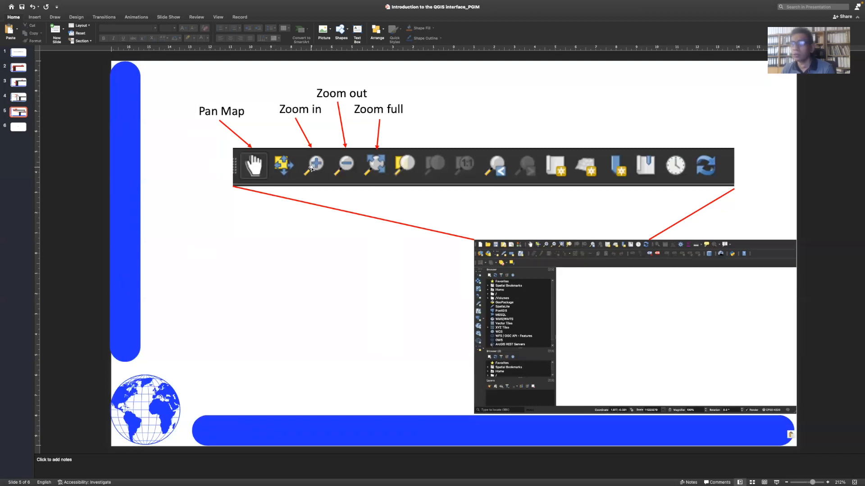
# Step: Leave the presentation for the desktop and open Google Chrome
pyautogui.hotkey('ctrl', 'Left')
pyautogui.hotkey('ctrl', 'Right')
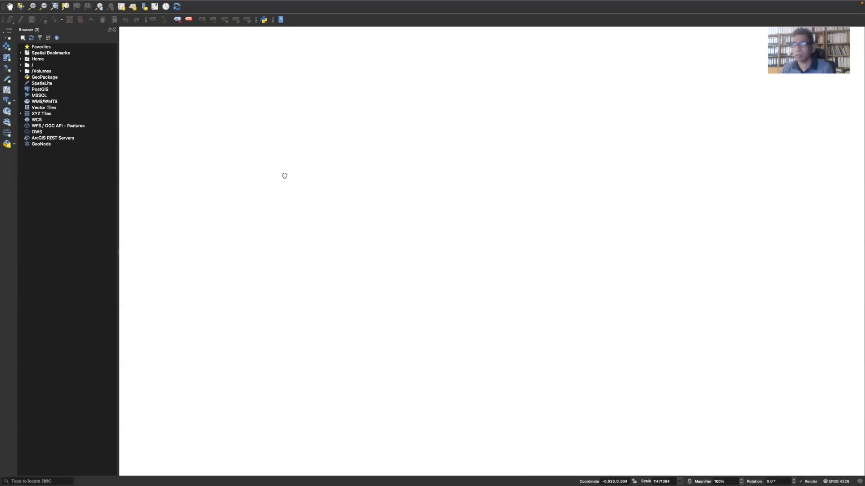
pyautogui.hotkey('ctrl', 'Left')
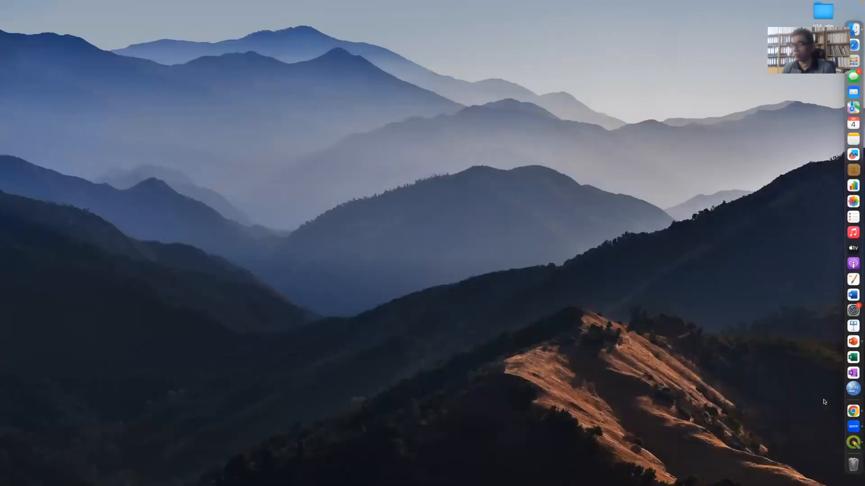
pyautogui.click(856, 413)
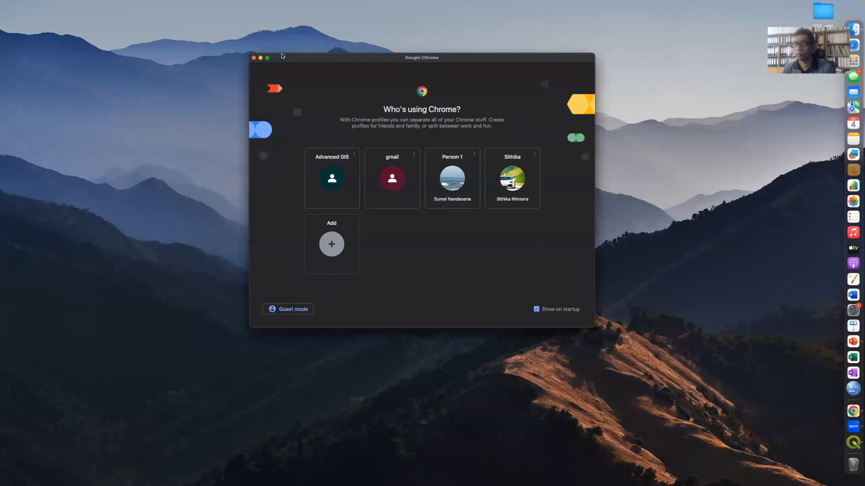
pyautogui.click(254, 58)
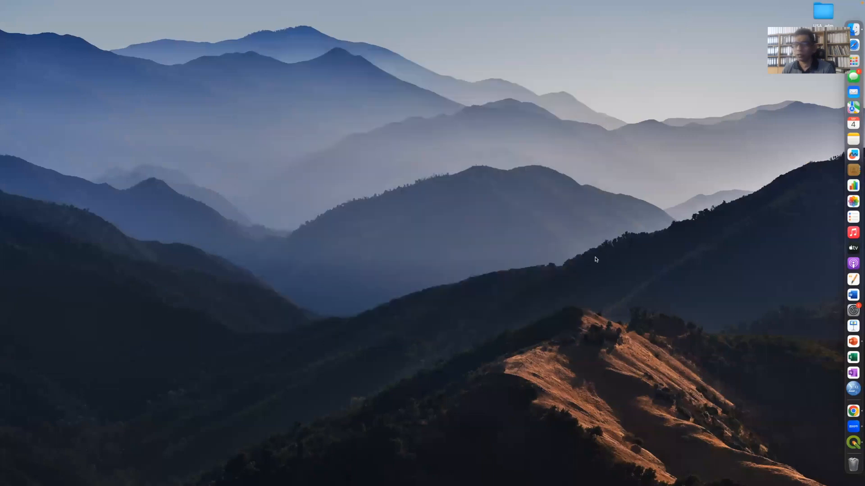
pyautogui.hotkey('ctrl', 'Right')
pyautogui.hotkey('ctrl', 'Right')
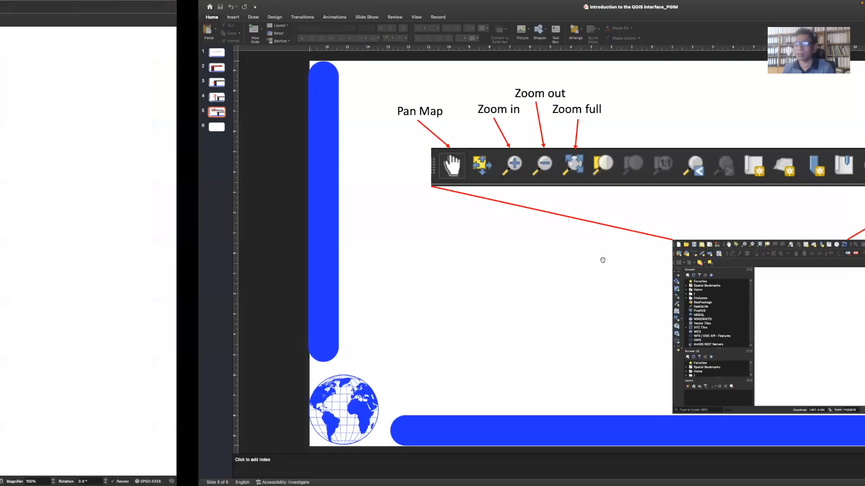
pyautogui.hotkey('ctrl', 'Left')
pyautogui.hotkey('ctrl', 'Left')
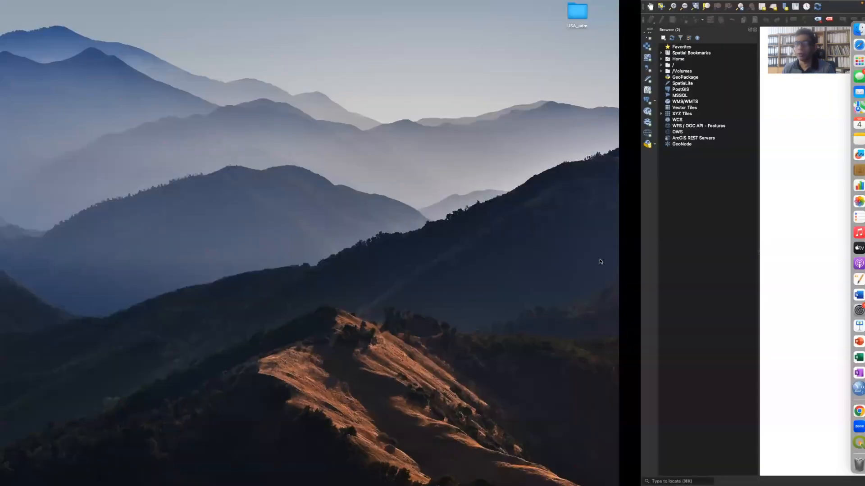
# Step: Open Google Chrome with the Person 1 profile and expand its window to full screen
pyautogui.click(853, 411)
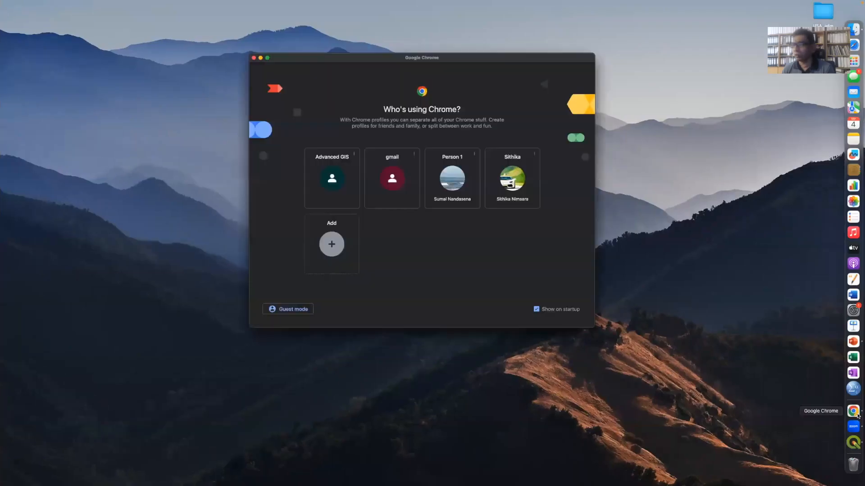
pyautogui.click(439, 178)
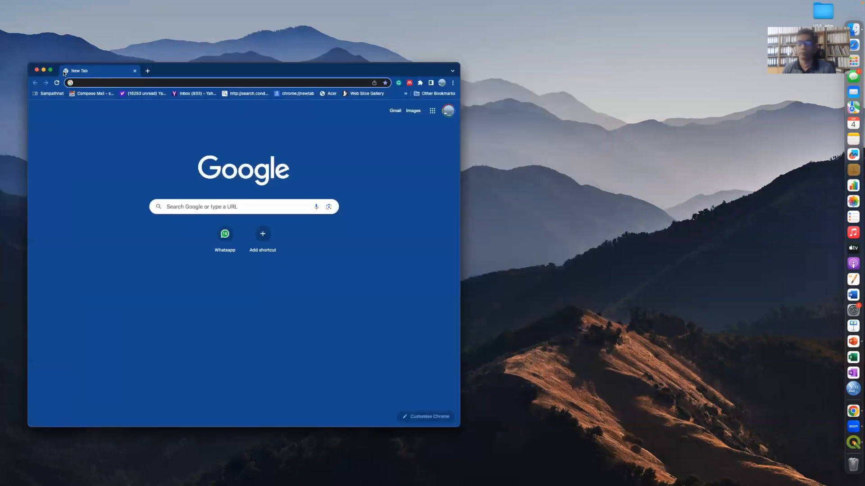
pyautogui.click(50, 69)
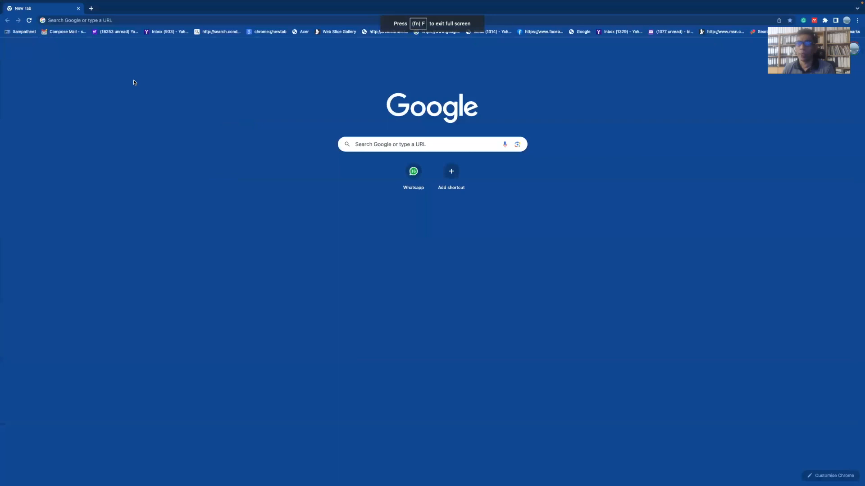
# Step: Search Google for "diva gis" in a new browser tab
pyautogui.click(108, 20)
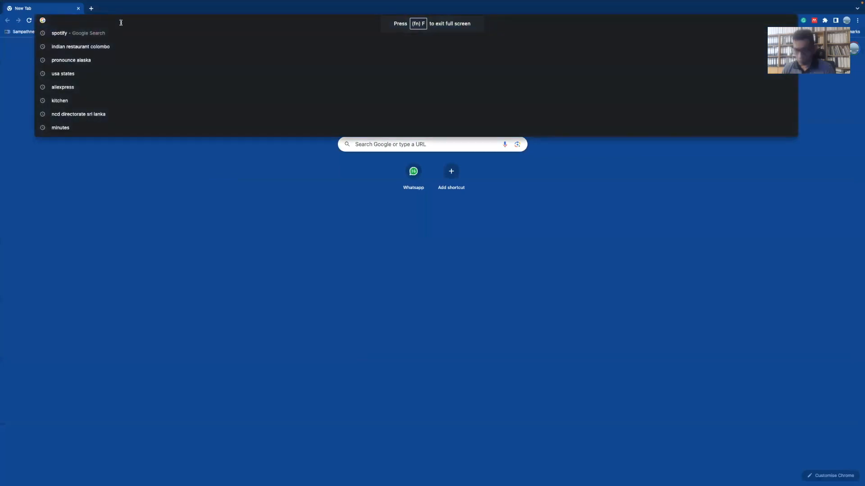
pyautogui.write('diva-gis.org/gdata')
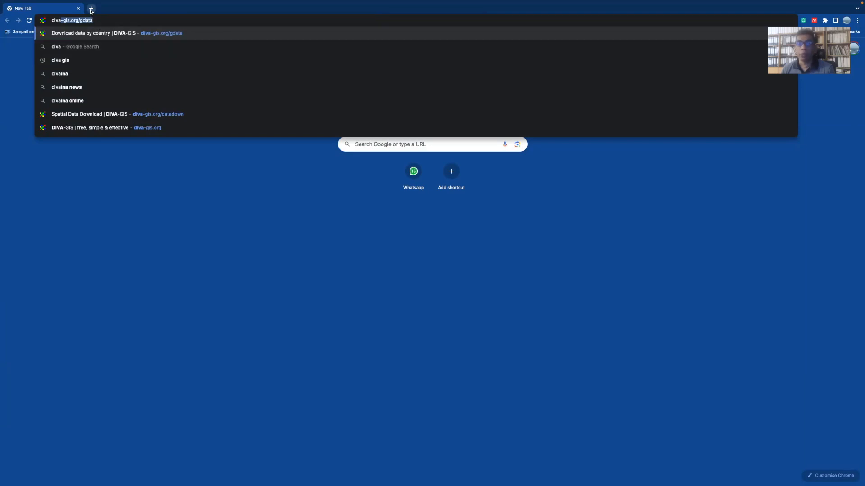
pyautogui.click(91, 9)
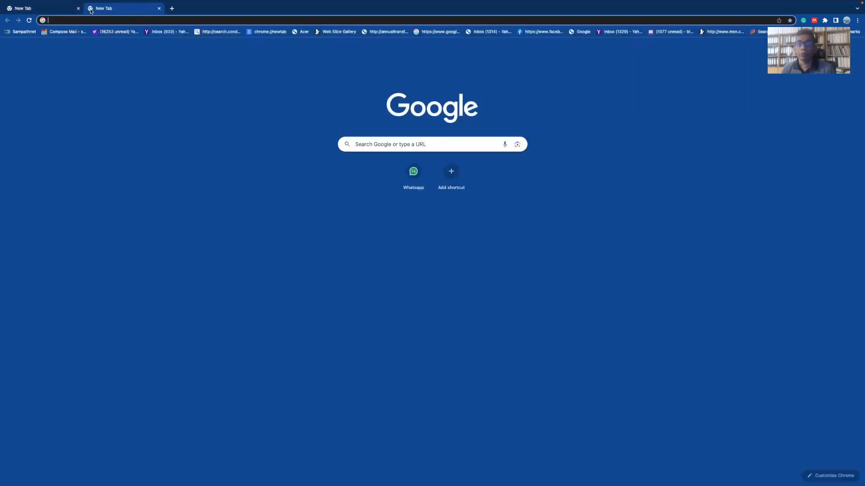
pyautogui.click(354, 143)
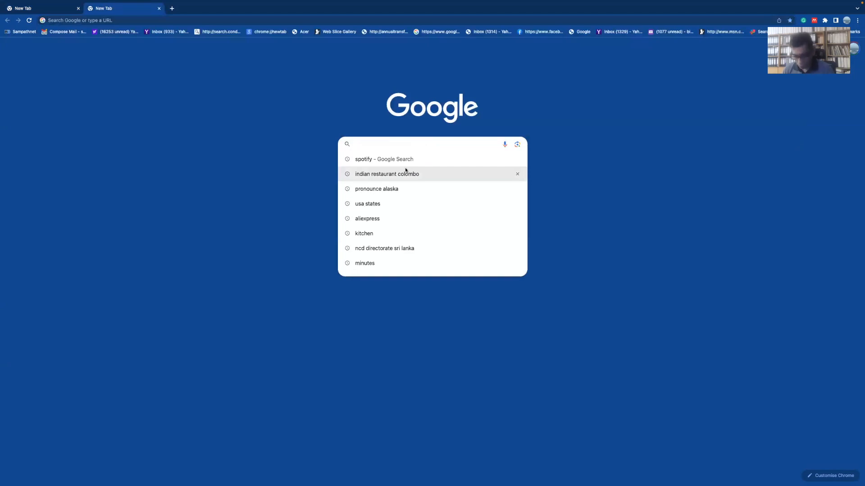
pyautogui.write('di')
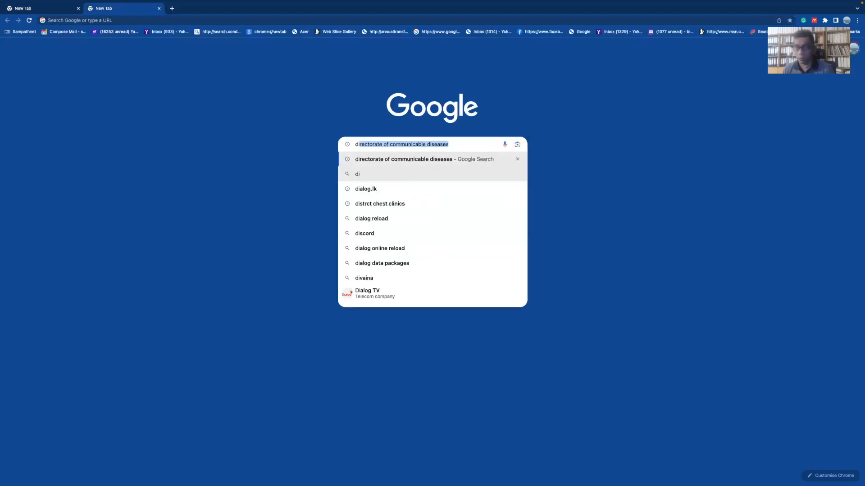
pyautogui.write('va')
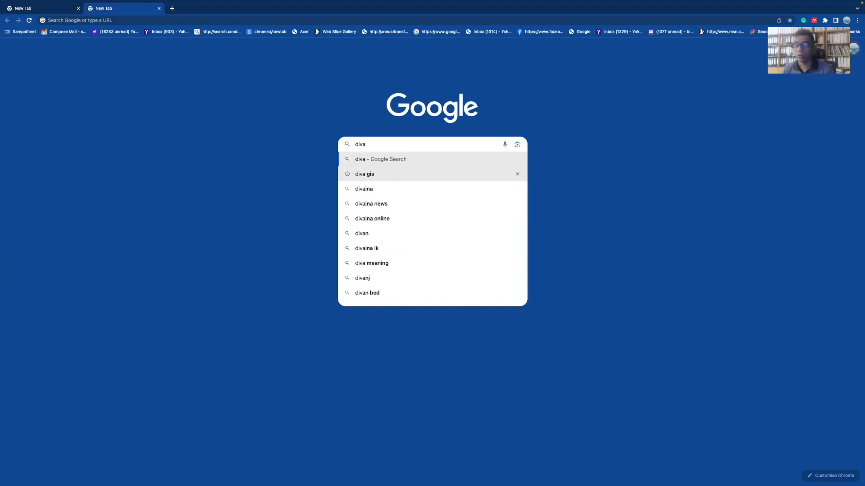
pyautogui.write(' gis')
pyautogui.press('Return')
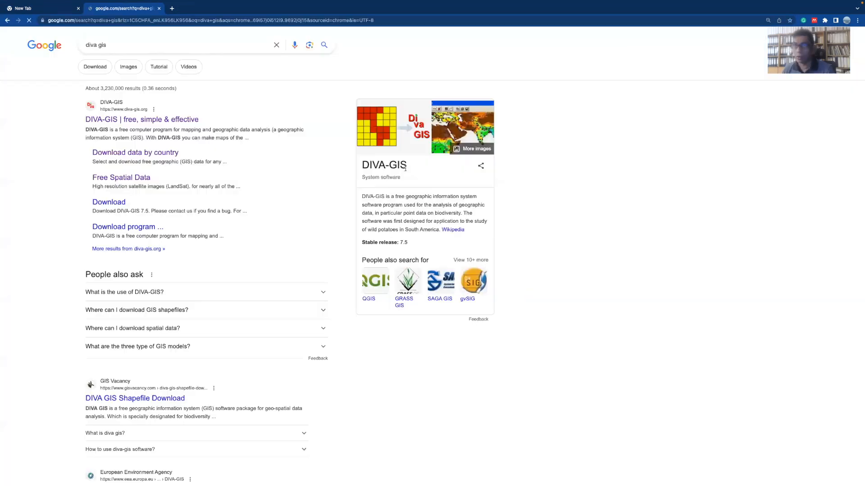
# Step: Open the DIVA-GIS website from the search results and go to the country level data page of its Free Spatial Data section
pyautogui.scroll(-1, 178, 326)
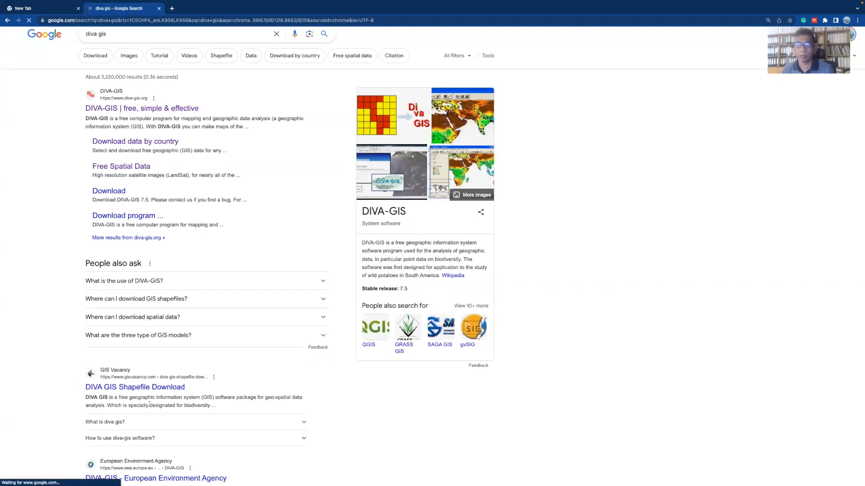
pyautogui.scroll(-2, 165, 373)
pyautogui.scroll(-1, 166, 373)
pyautogui.scroll(3, 171, 361)
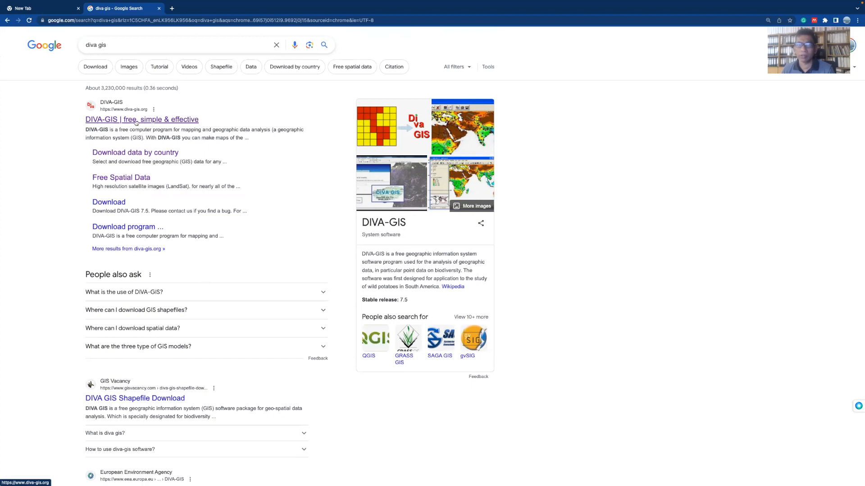
pyautogui.click(116, 105)
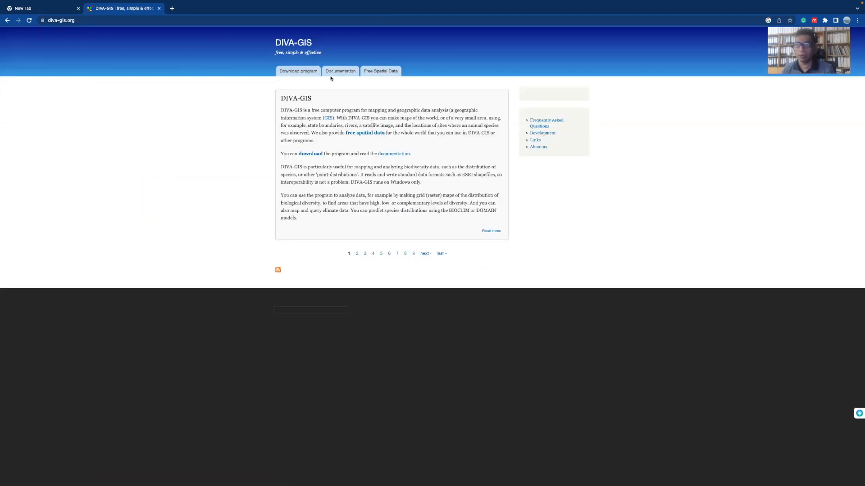
pyautogui.click(381, 72)
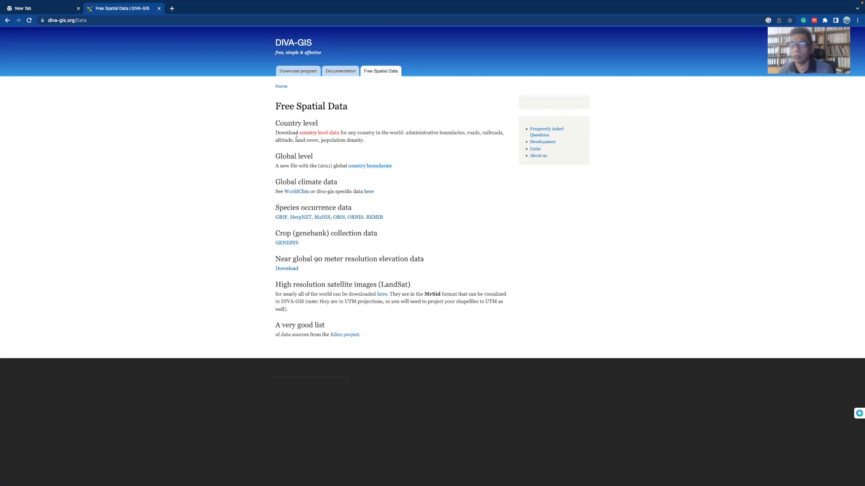
pyautogui.click(317, 134)
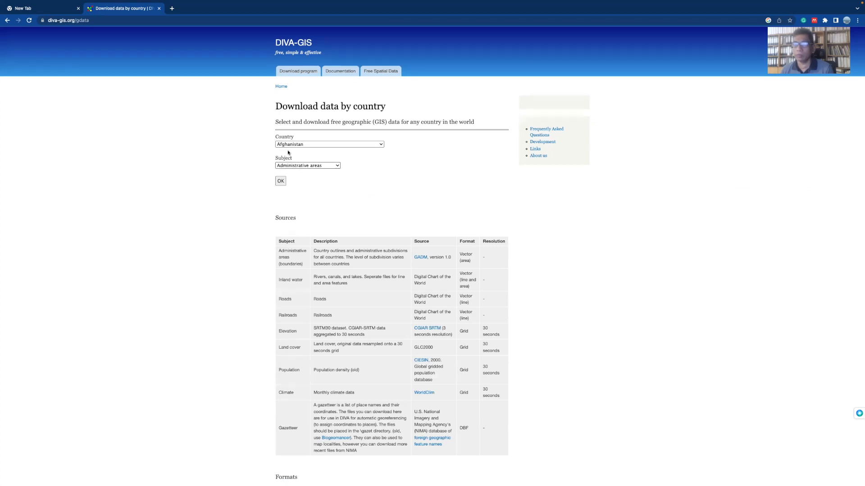
# Step: Choose United States as the country for the DIVA-GIS data download
pyautogui.click(380, 146)
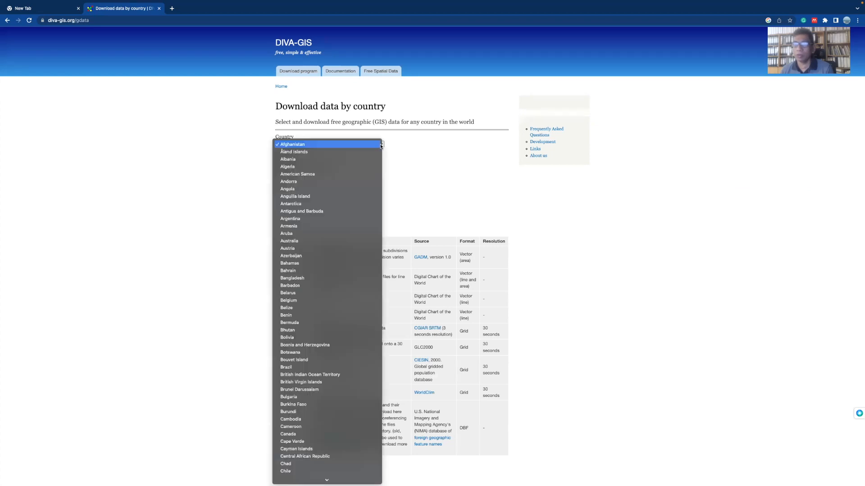
pyautogui.scroll(-5, 305, 277)
pyautogui.scroll(-10, 305, 280)
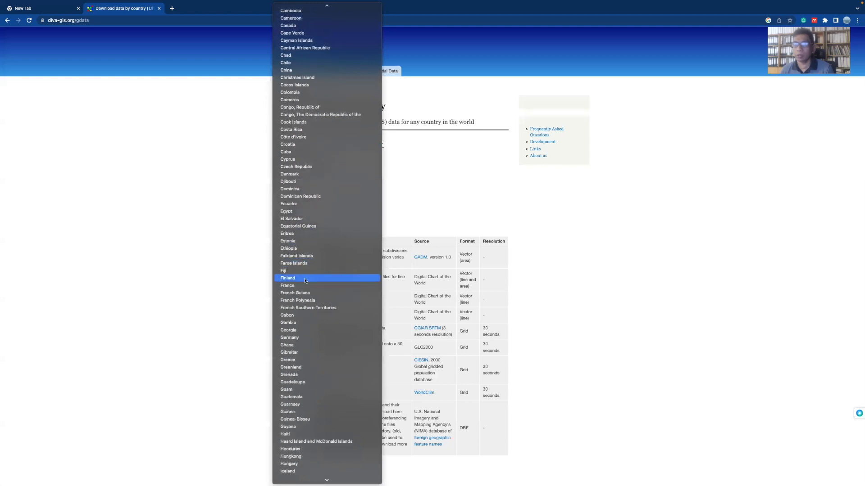
pyautogui.scroll(-8, 305, 280)
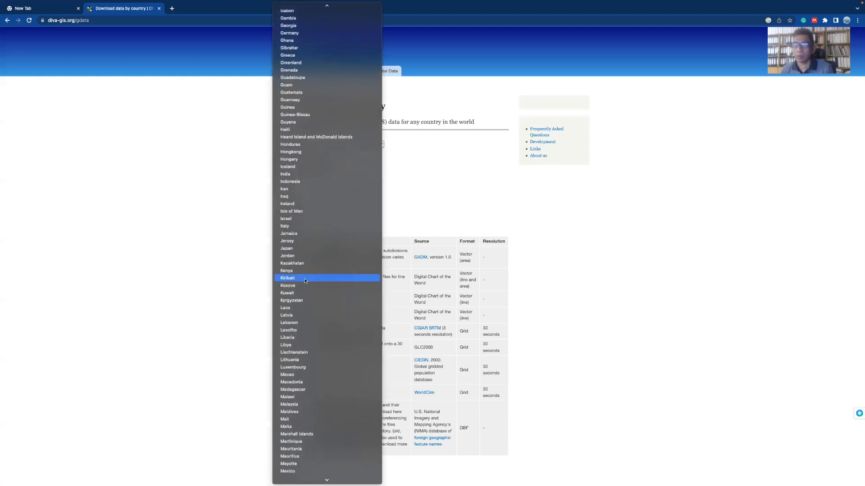
pyautogui.scroll(-10, 306, 281)
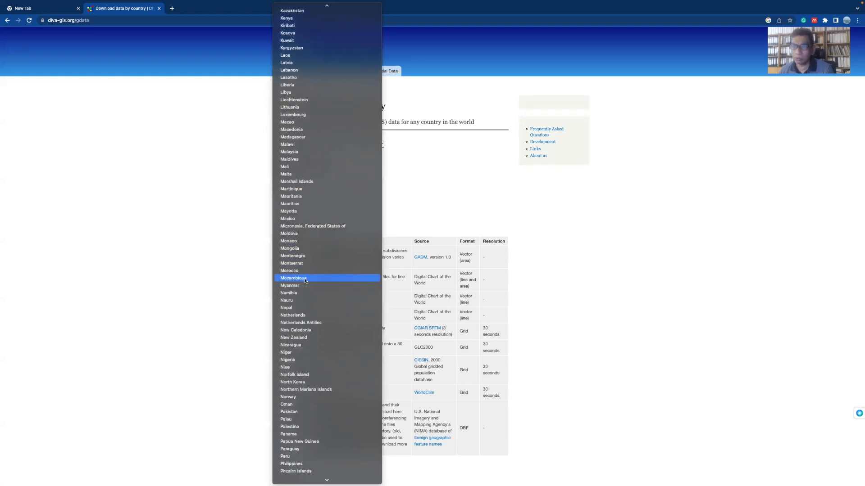
pyautogui.scroll(-4, 305, 281)
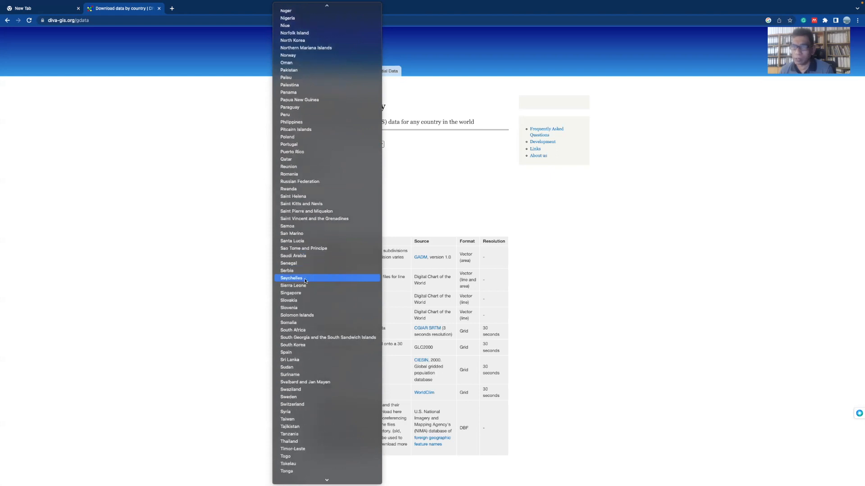
pyautogui.scroll(-2, 305, 280)
pyautogui.scroll(3, 306, 280)
pyautogui.scroll(-3, 305, 280)
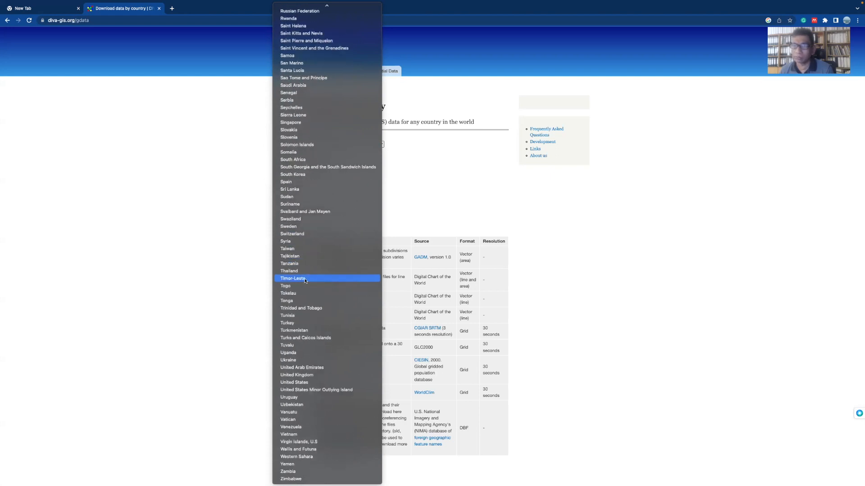
pyautogui.click(291, 384)
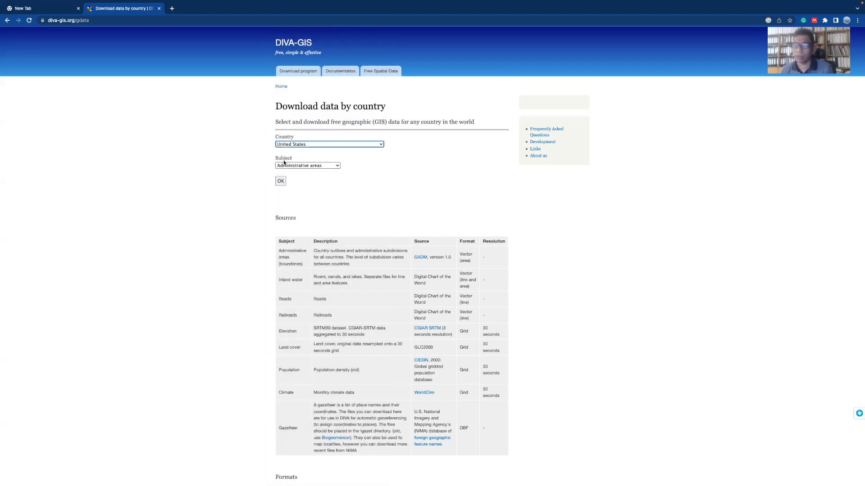
# Step: Choose Administrative areas as the subject and download the spatial data for the United States
pyautogui.click(338, 167)
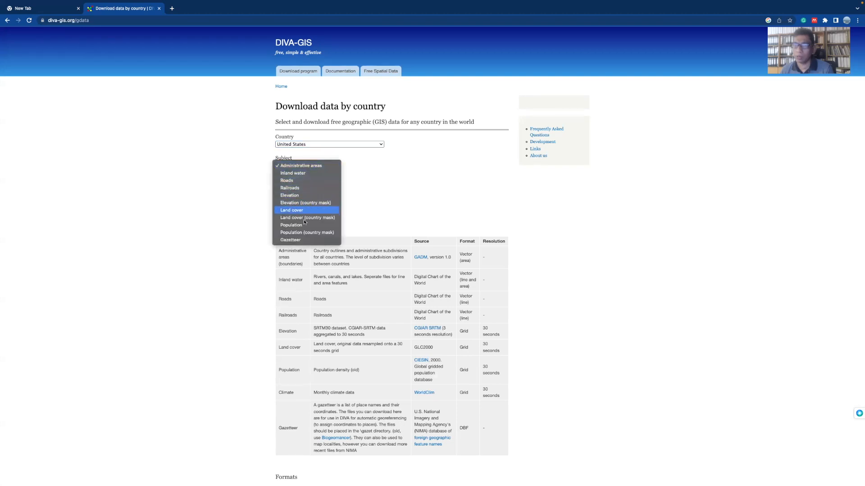
pyautogui.click(315, 166)
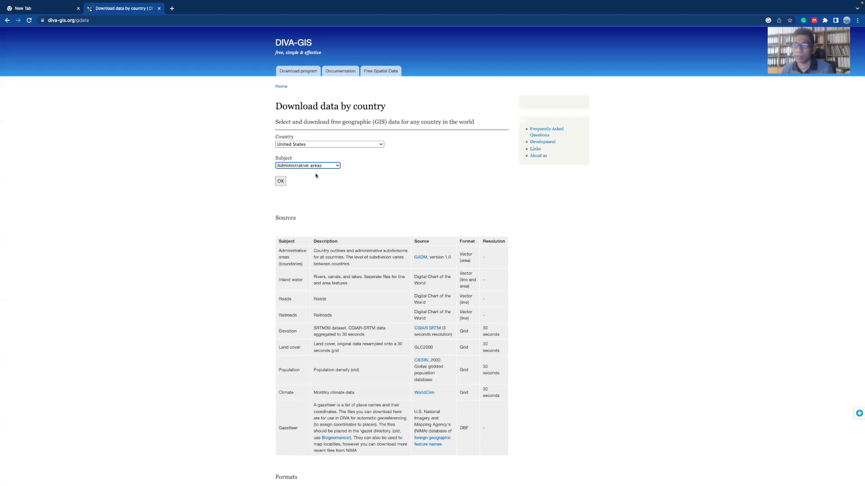
pyautogui.click(282, 183)
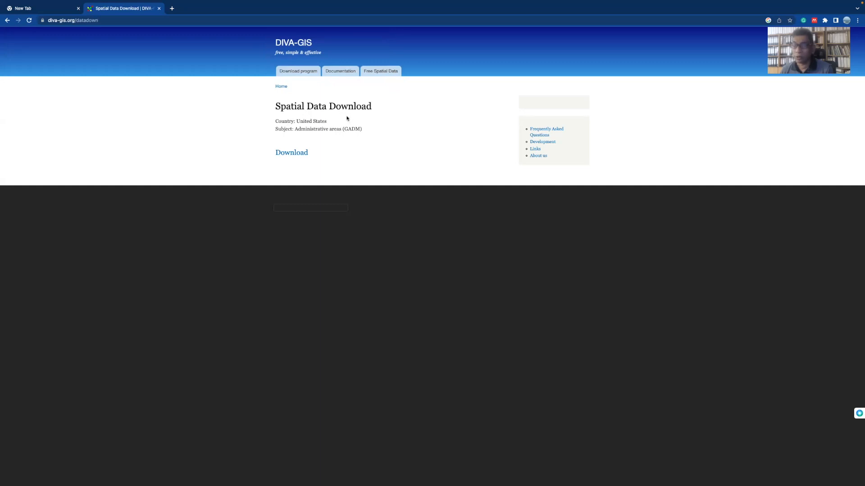
pyautogui.click(291, 155)
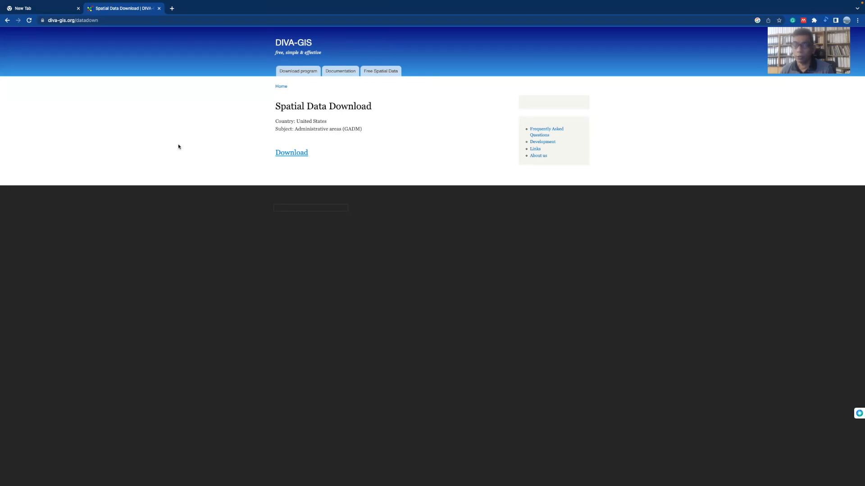
# Step: Switch to QGIS, start adding a vector layer, and browse to the USA_adm folder on the Desktop for its source
pyautogui.hotkey('ctrl', 'Left')
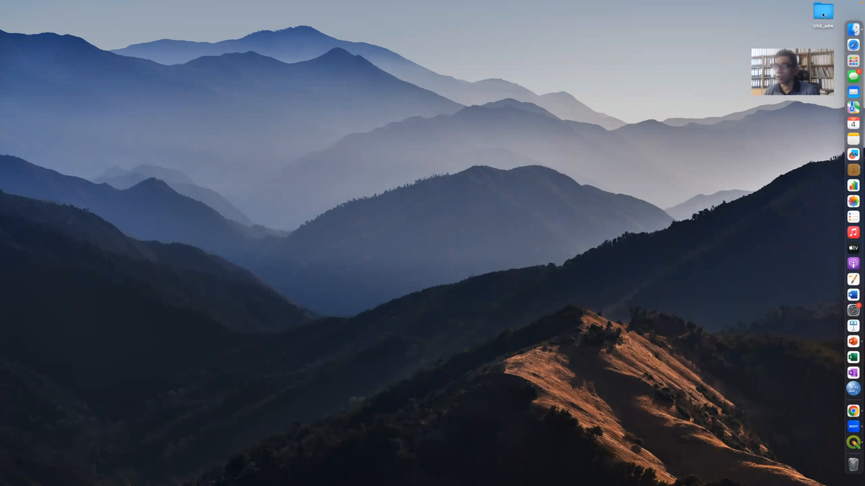
pyautogui.click(854, 443)
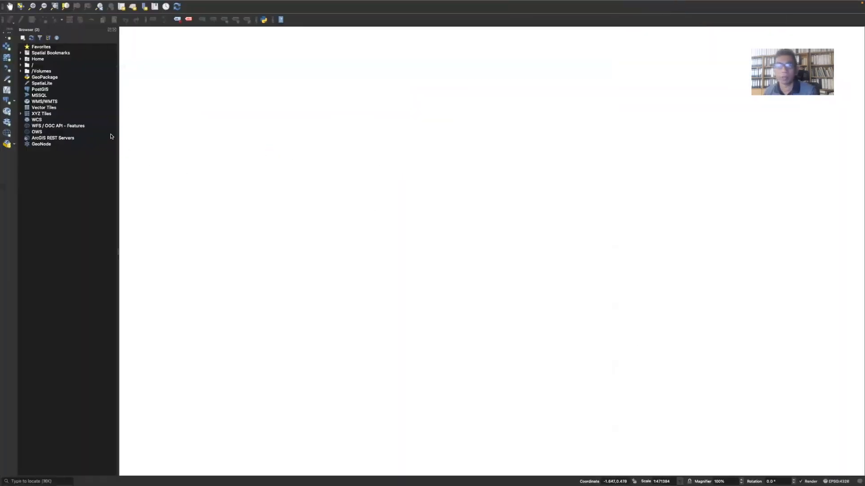
pyautogui.click(7, 37)
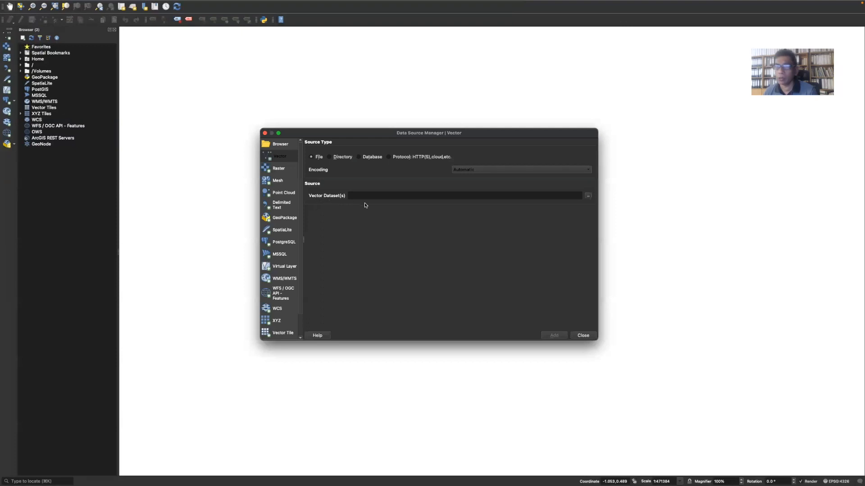
pyautogui.click(588, 197)
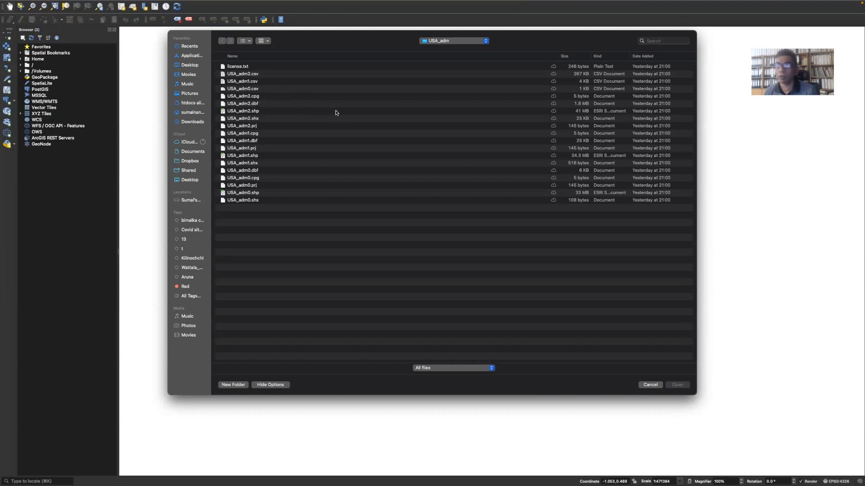
pyautogui.click(486, 41)
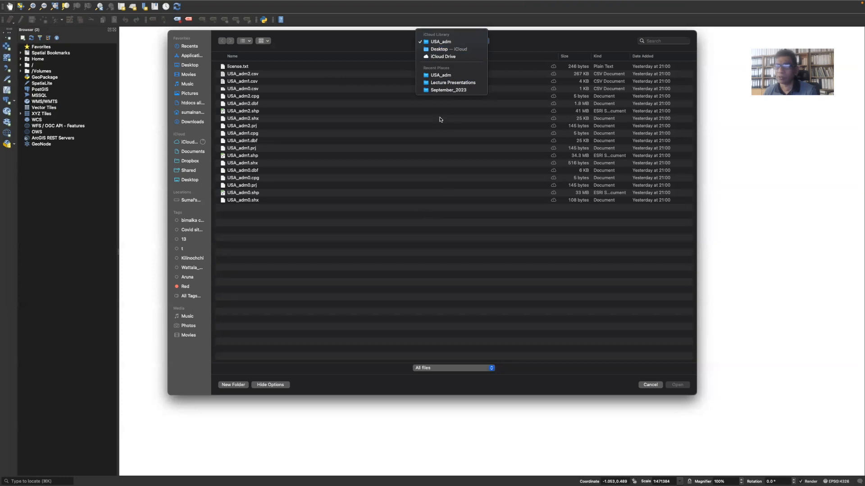
pyautogui.click(440, 50)
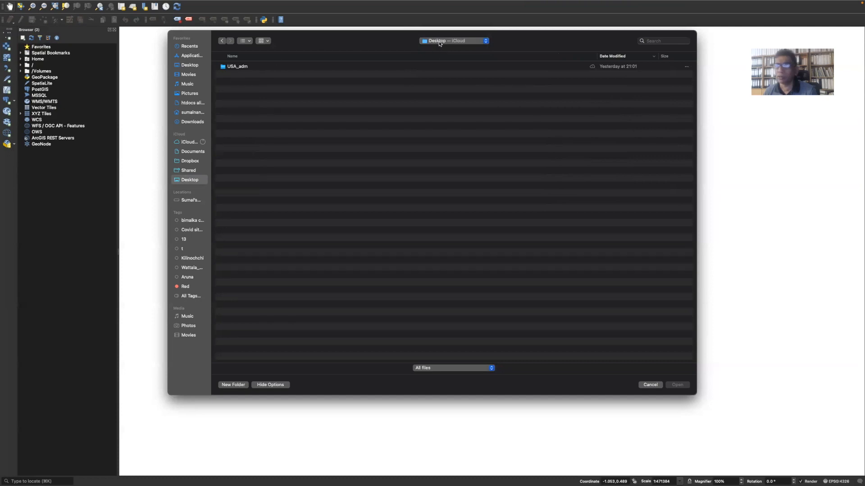
pyautogui.doubleClick(235, 68)
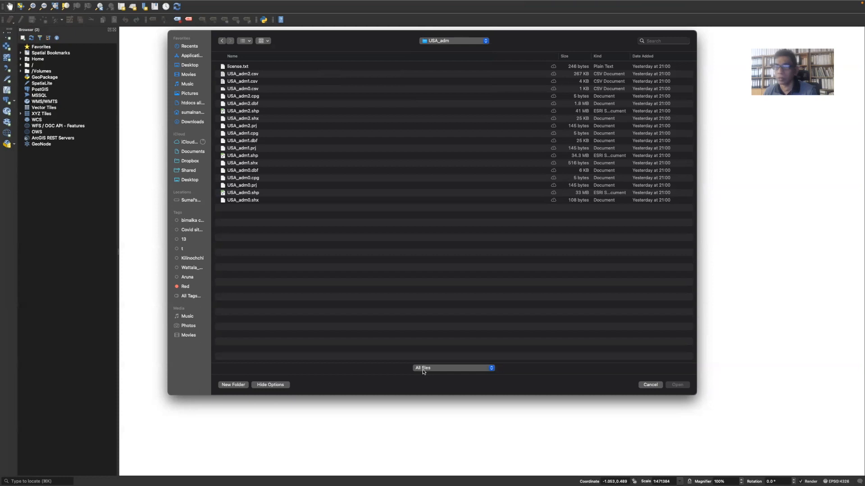
# Step: Filter the files to ESRI Shapefiles and add USA_adm0.shp to the project as a vector layer
pyautogui.click(493, 372)
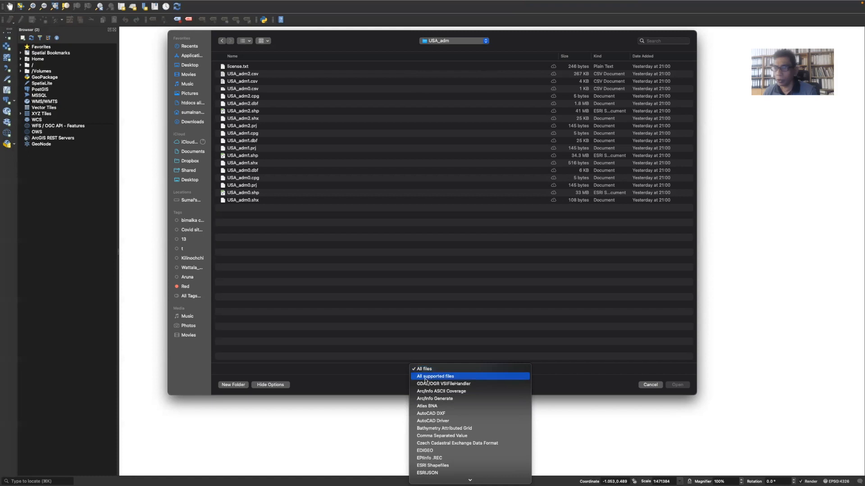
pyautogui.click(440, 466)
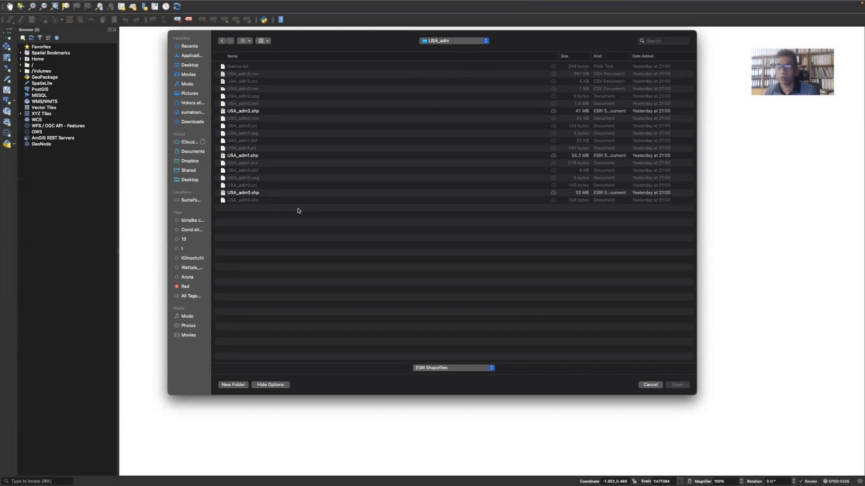
pyautogui.click(245, 195)
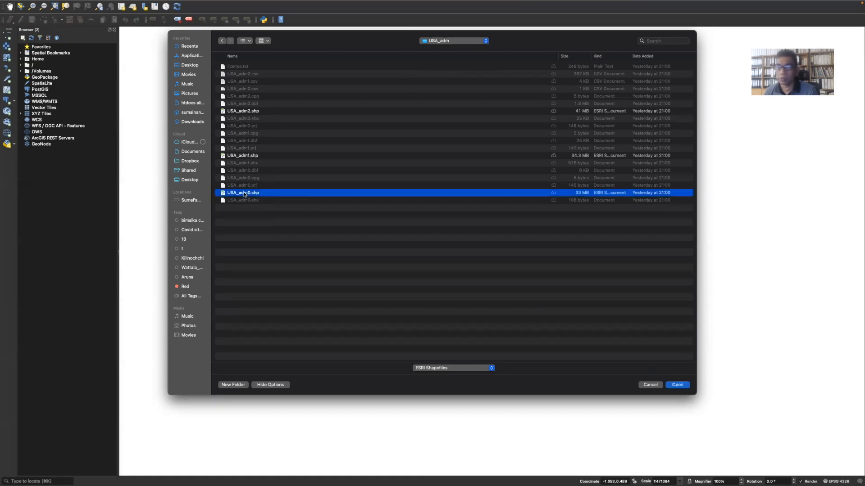
pyautogui.click(677, 385)
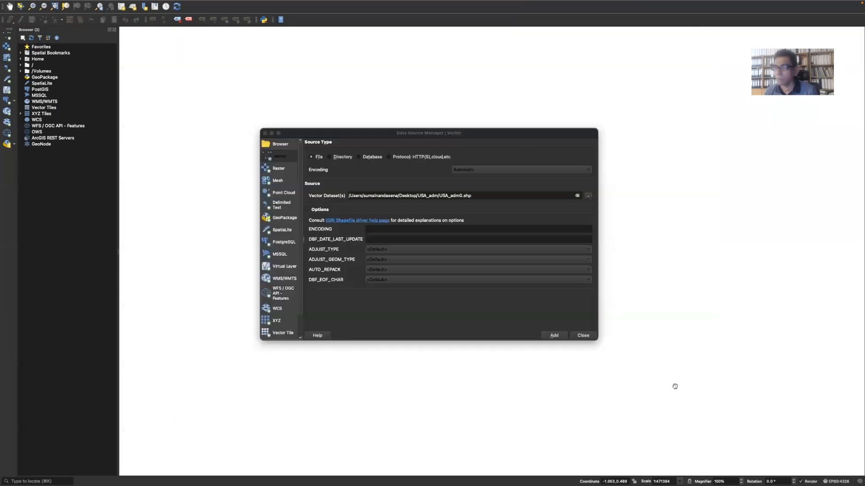
pyautogui.click(554, 335)
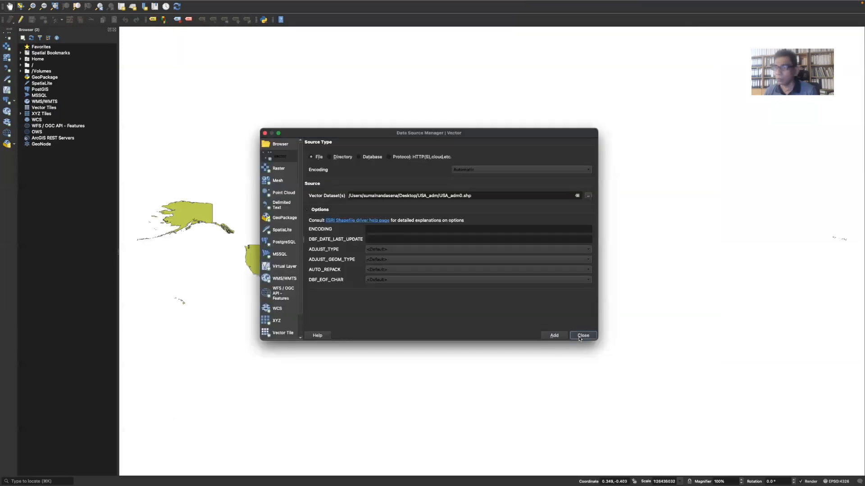
pyautogui.click(583, 336)
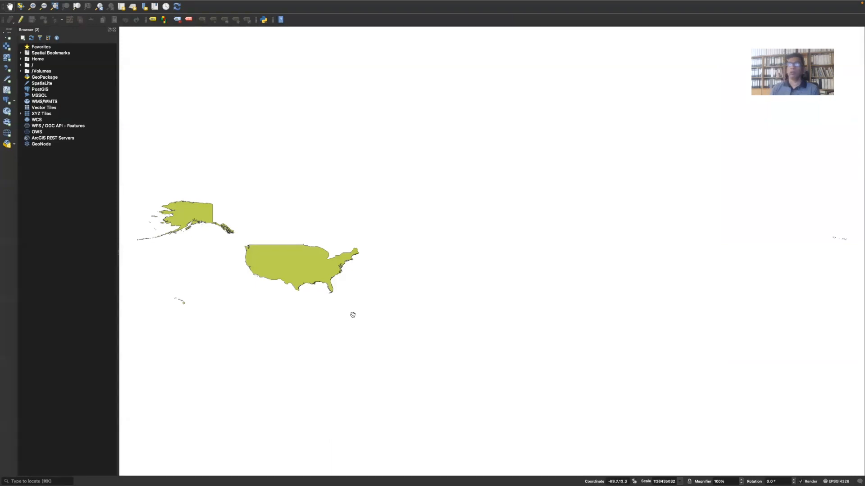
# Step: Zoom in closely on Alaska and return the map to its full extent
pyautogui.moveTo(351, 312); pyautogui.dragTo(489, 248)
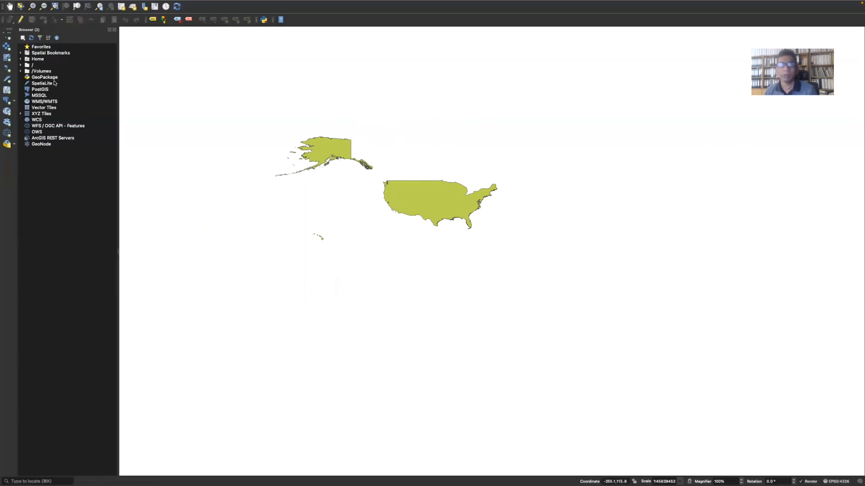
pyautogui.click(54, 6)
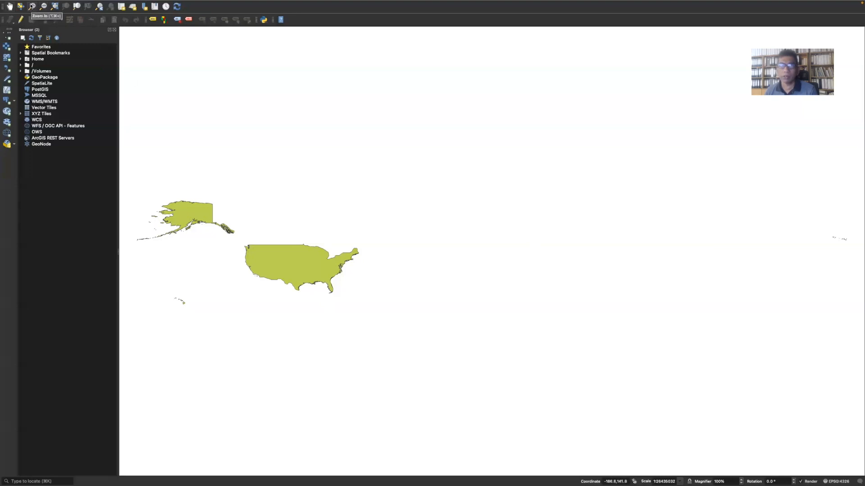
pyautogui.click(32, 6)
pyautogui.moveTo(150, 183); pyautogui.dragTo(252, 267)
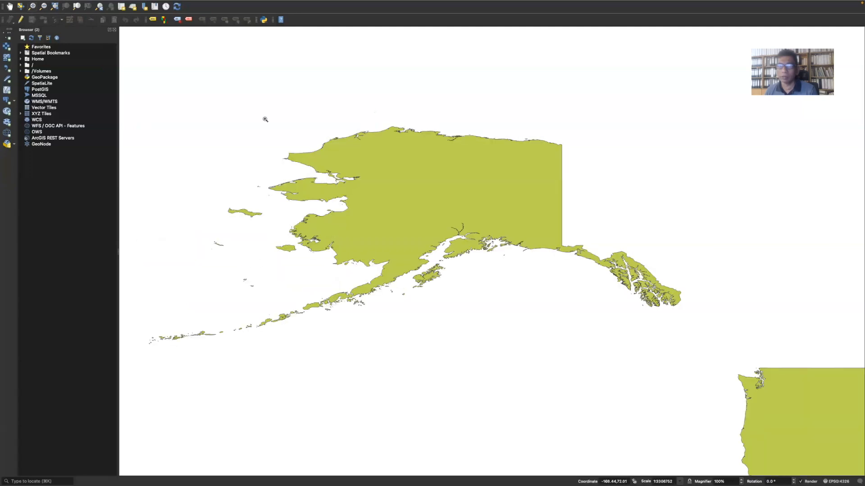
pyautogui.moveTo(259, 119); pyautogui.dragTo(593, 325)
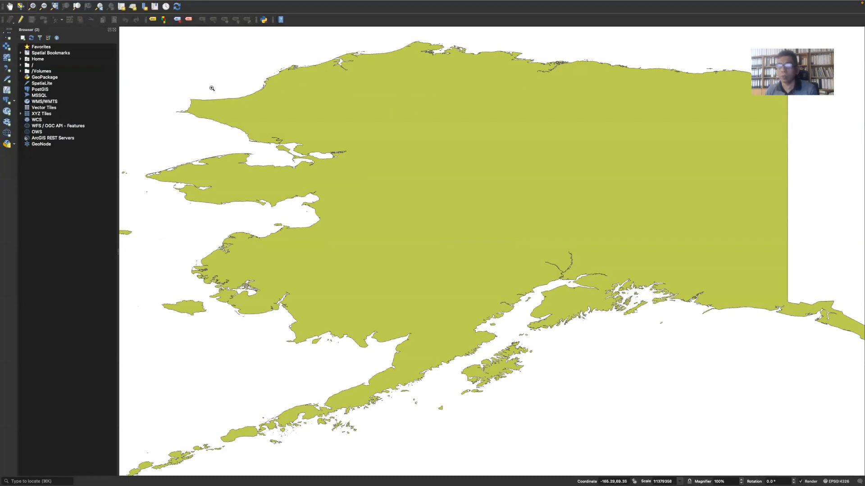
pyautogui.click(54, 6)
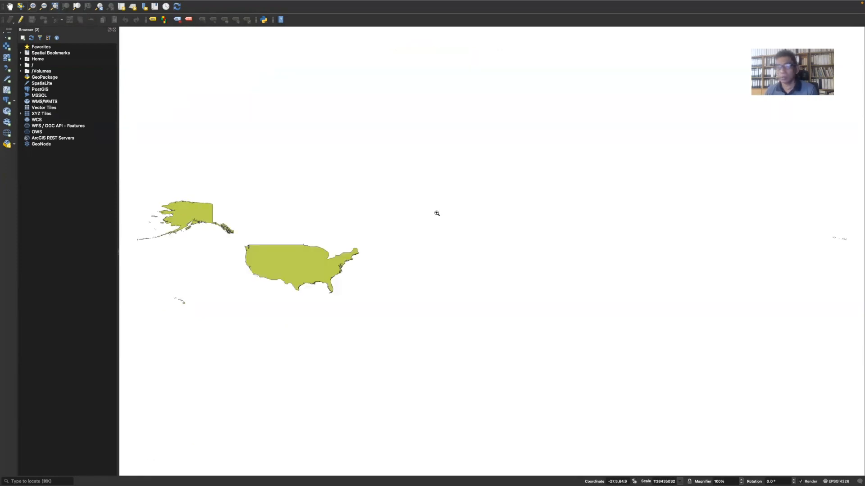
# Step: Add USA_adm1.shp from the USA_adm folder to the project as a second vector layer
pyautogui.click(7, 36)
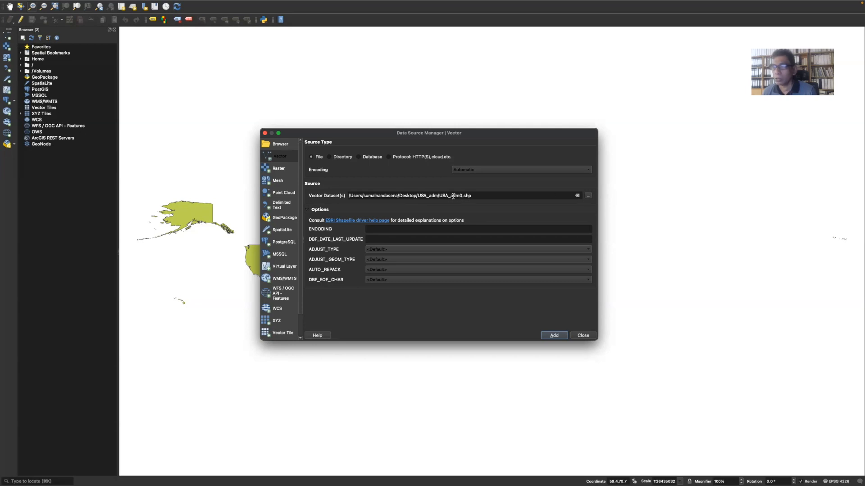
pyautogui.click(588, 196)
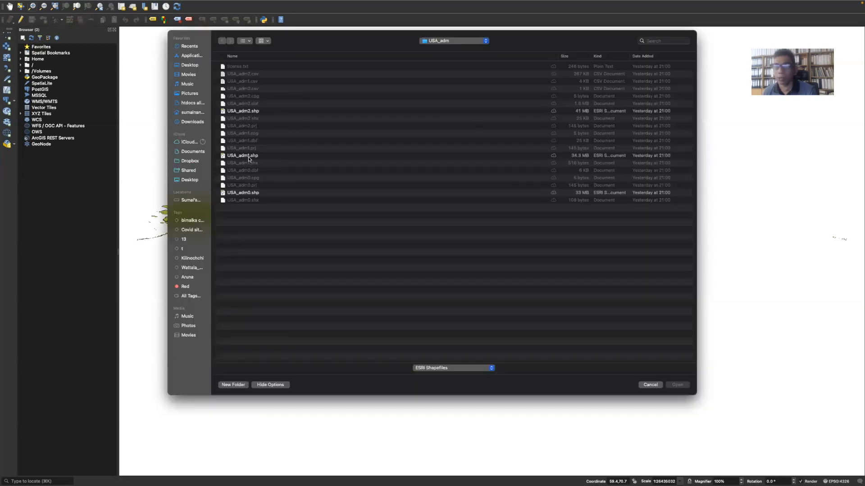
pyautogui.click(249, 156)
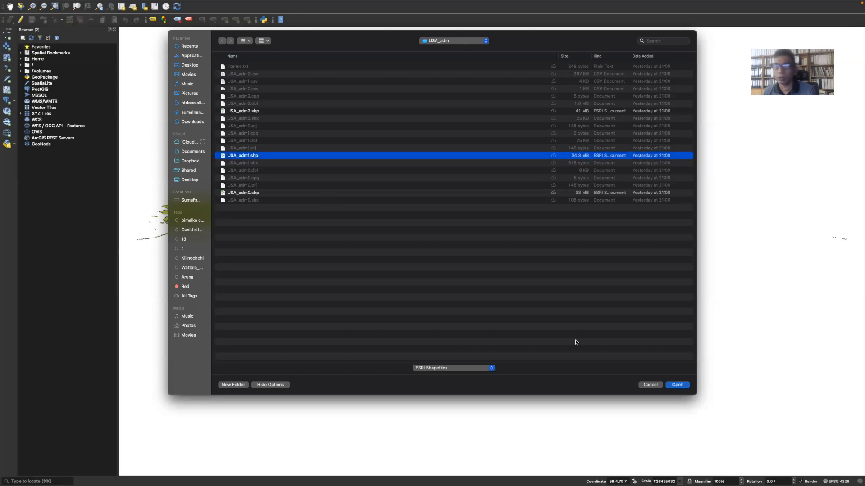
pyautogui.click(676, 385)
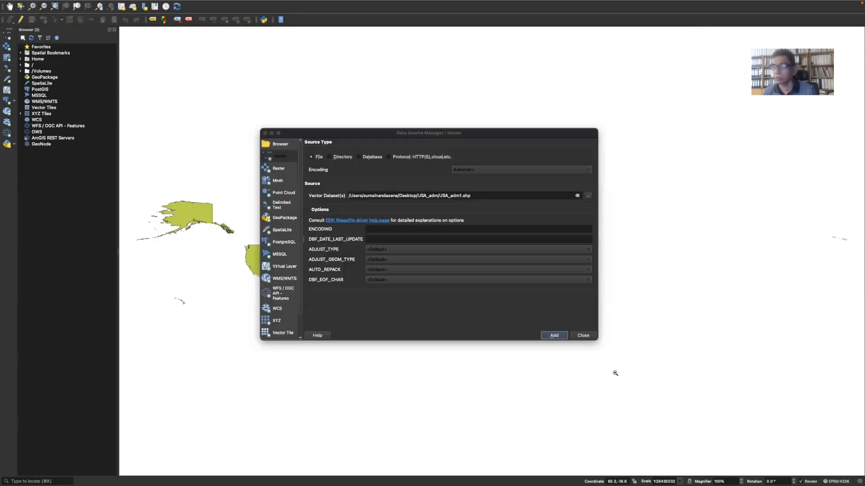
pyautogui.click(557, 339)
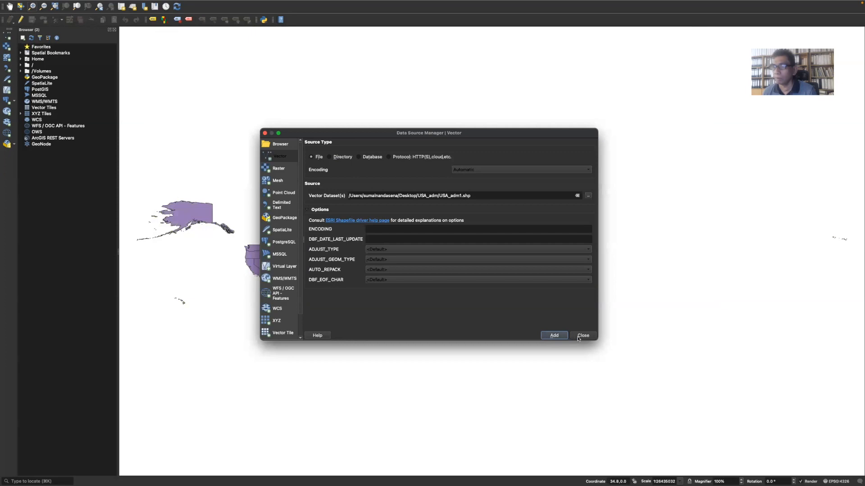
pyautogui.click(582, 336)
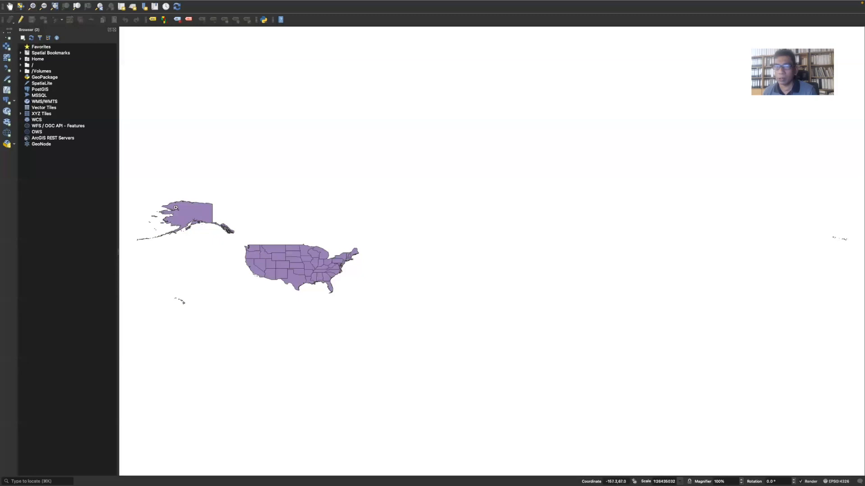
# Step: Display the Layers panel and dock it as a tab together with the Browser (2) panel
pyautogui.moveTo(157, 191); pyautogui.dragTo(408, 336)
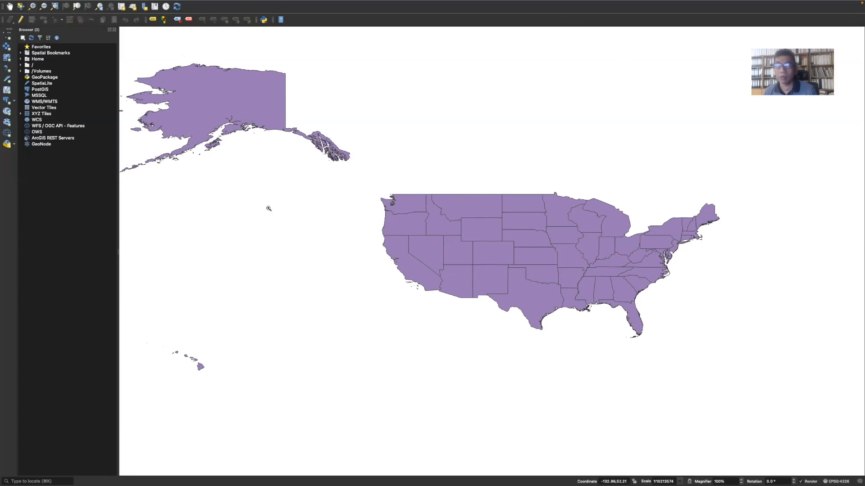
pyautogui.rightClick(599, 22)
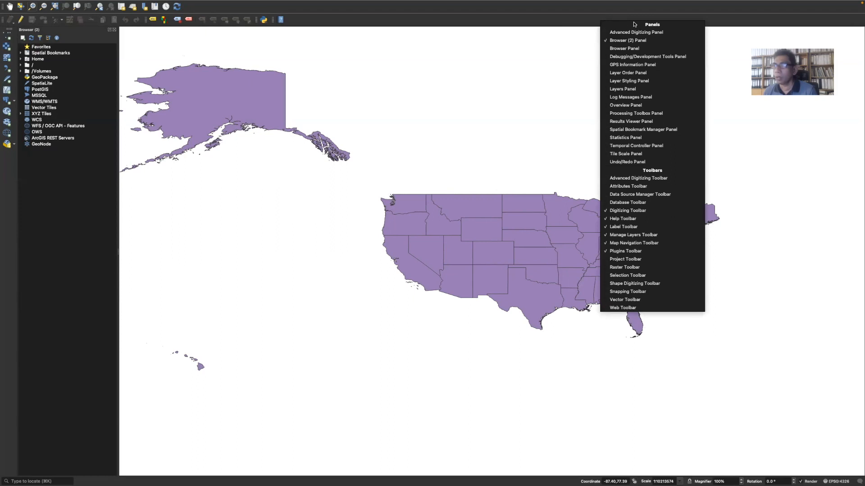
pyautogui.click(606, 90)
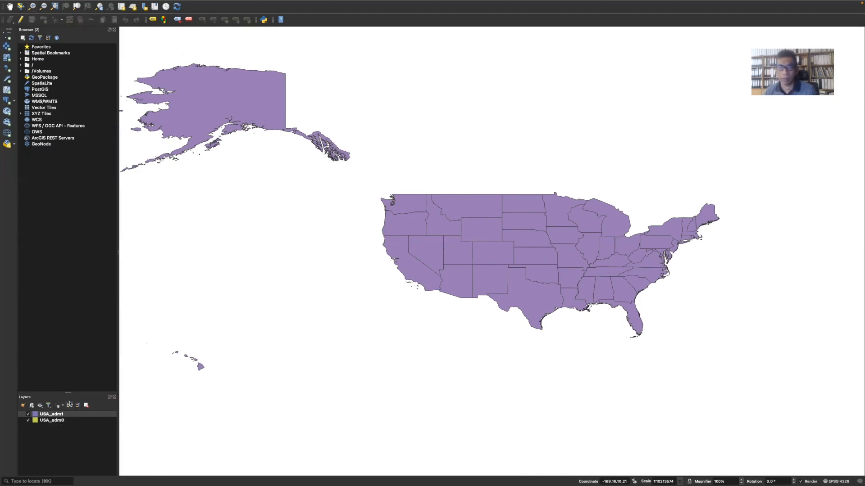
pyautogui.moveTo(76, 395); pyautogui.dragTo(65, 393)
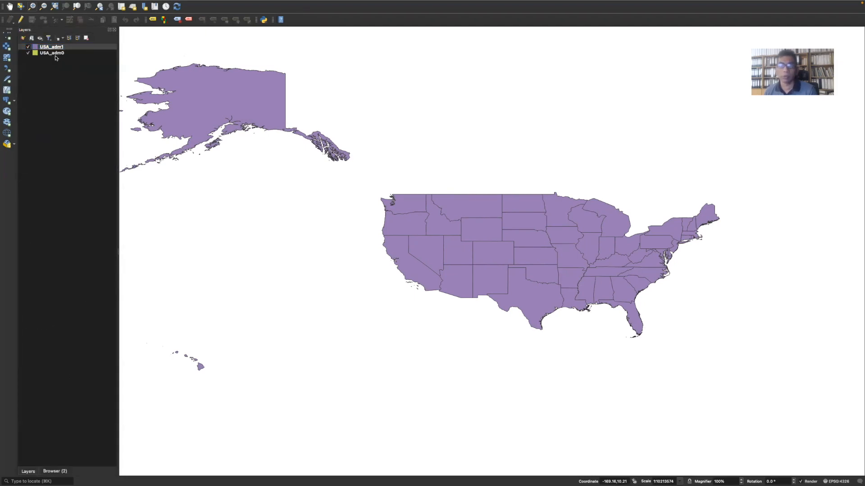
# Step: Hide the USA_adm1 and USA_adm0 layers and make both visible again to compare them on the map
pyautogui.click(28, 47)
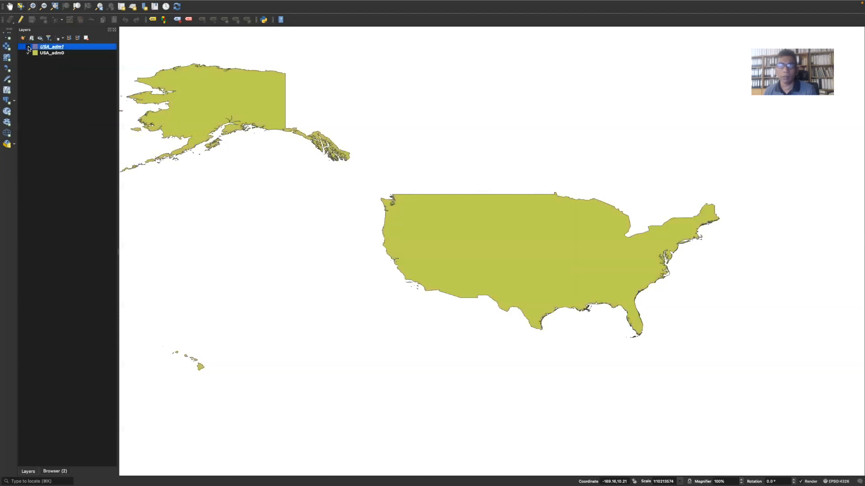
pyautogui.click(28, 47)
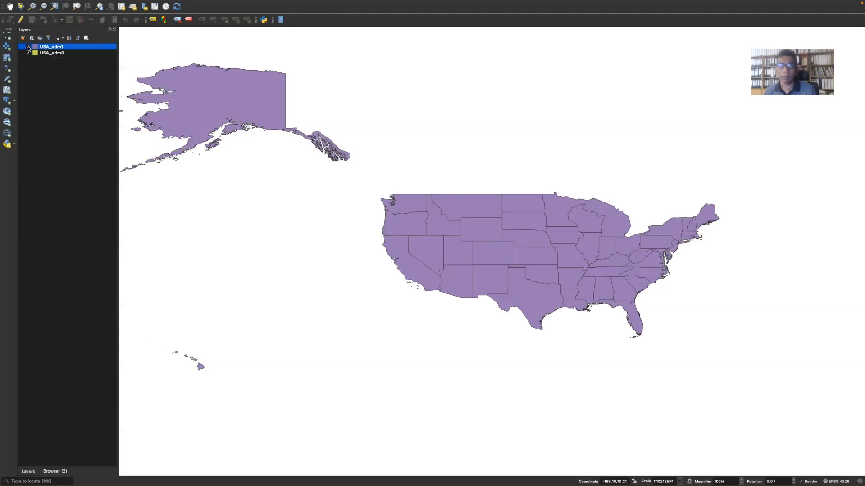
pyautogui.click(27, 48)
pyautogui.click(28, 55)
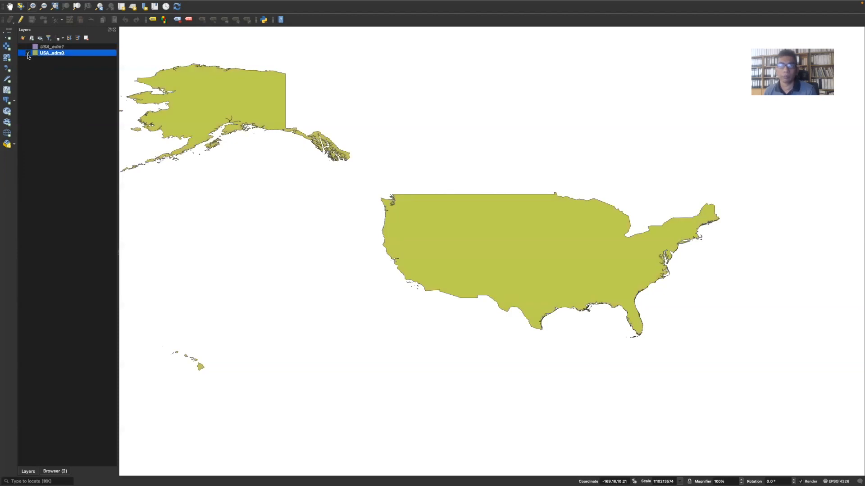
pyautogui.click(28, 54)
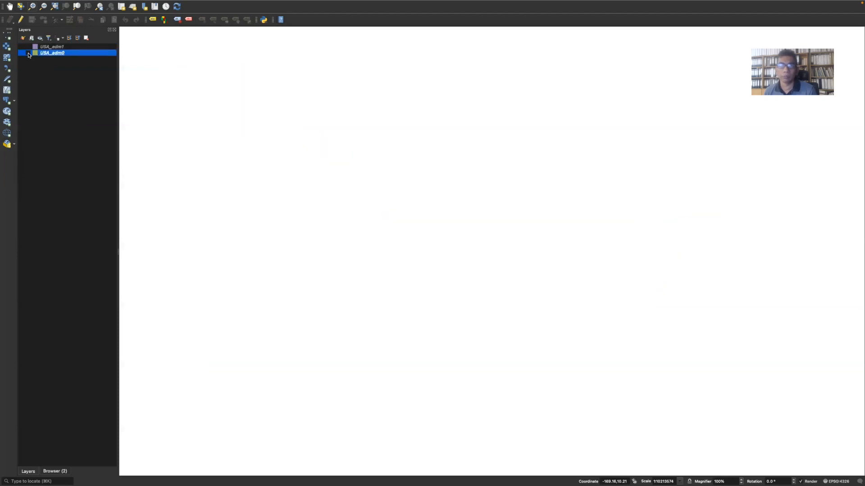
pyautogui.click(29, 55)
pyautogui.click(28, 47)
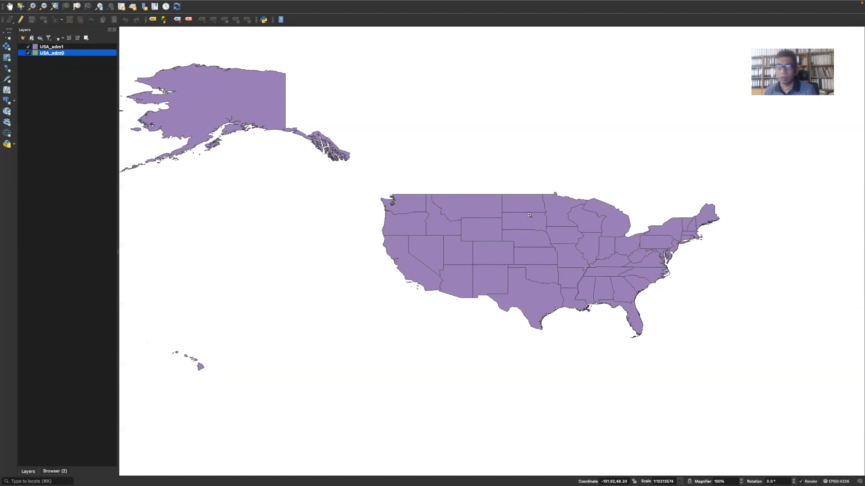
# Step: Move the USA_adm1 layer below USA_adm0 in the layer order
pyautogui.click(58, 48)
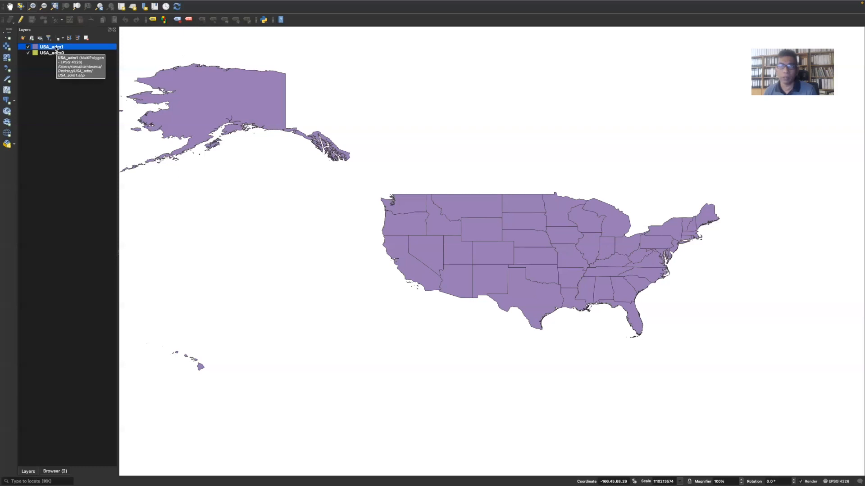
pyautogui.moveTo(55, 48); pyautogui.dragTo(54, 61)
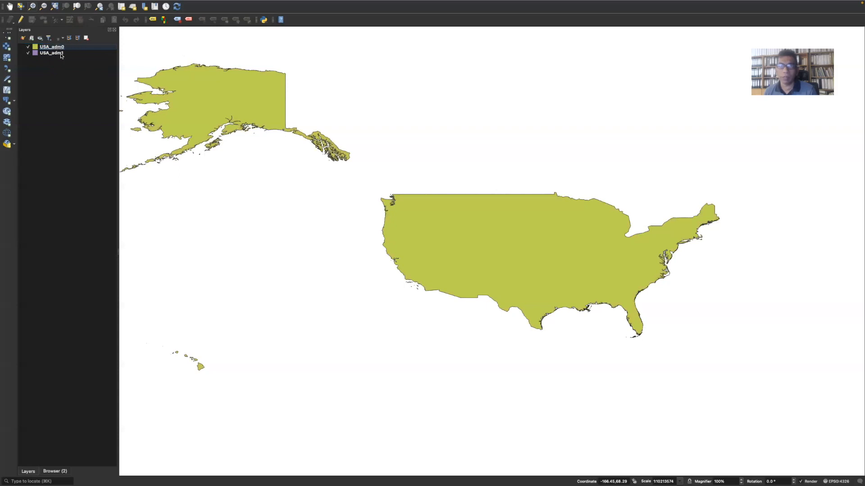
# Step: Toggle the visibility of the USA_adm0 layer to compare it with USA_adm1, leaving USA_adm0 hidden
pyautogui.click(29, 47)
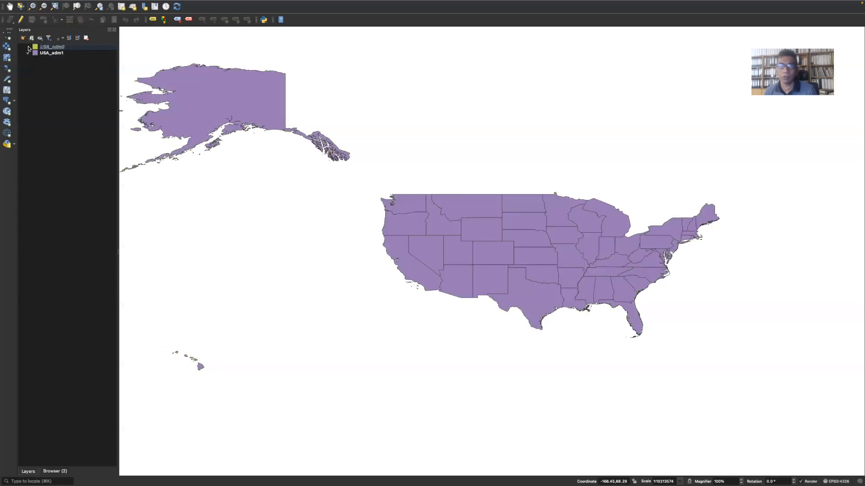
pyautogui.click(28, 47)
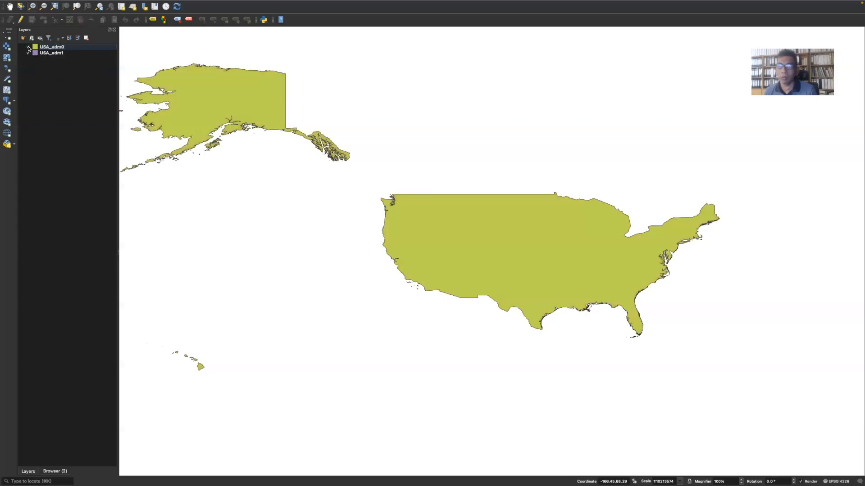
pyautogui.click(28, 47)
pyautogui.click(28, 48)
pyautogui.click(28, 47)
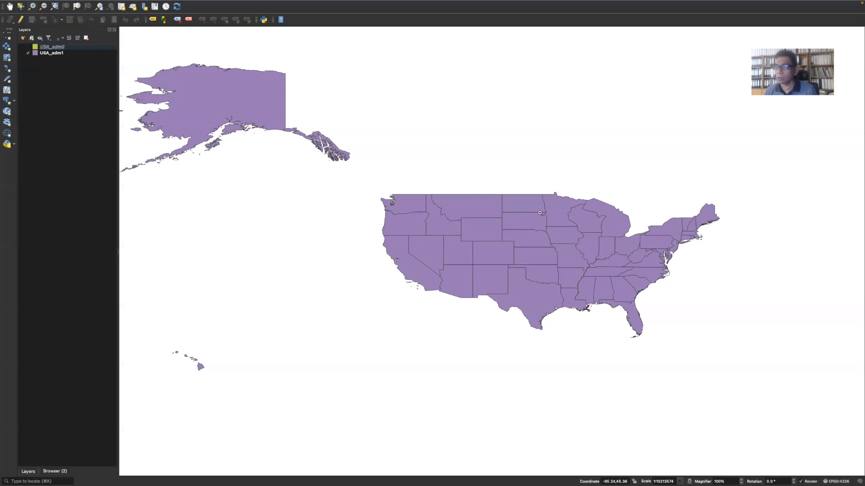
# Step: Examine the state records in the attribute table of the USA_adm1 layer, and close the table
pyautogui.click(56, 54)
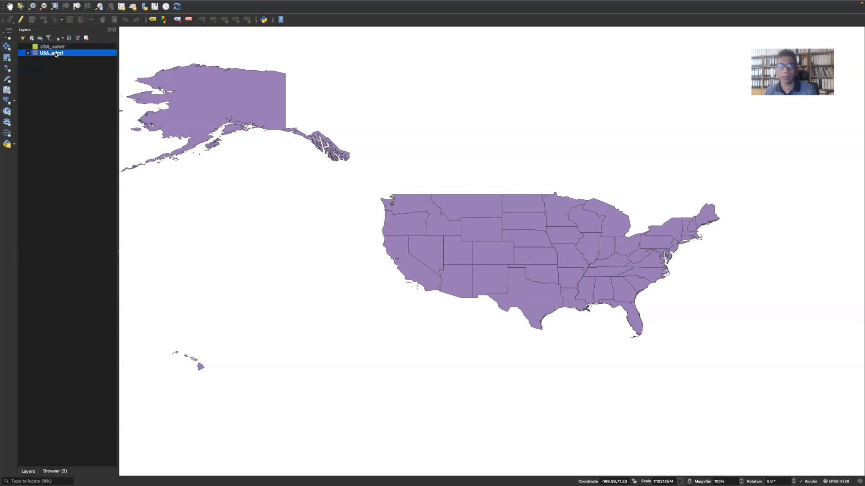
pyautogui.rightClick(55, 54)
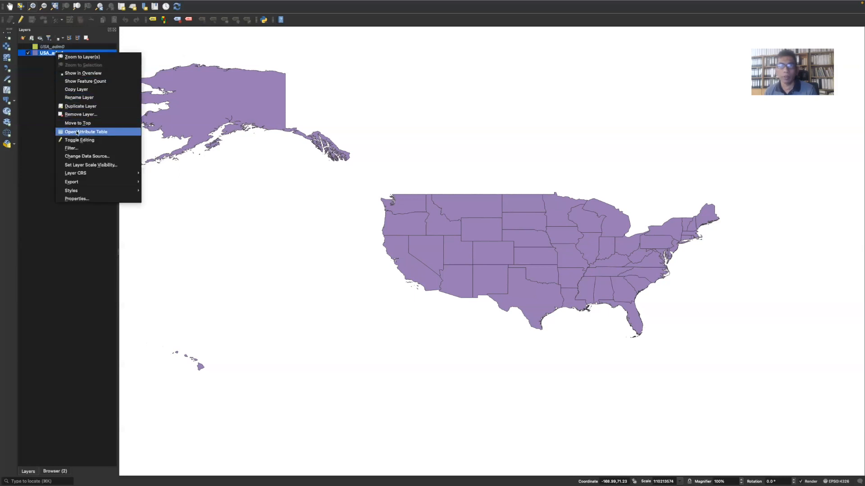
pyautogui.click(34, 68)
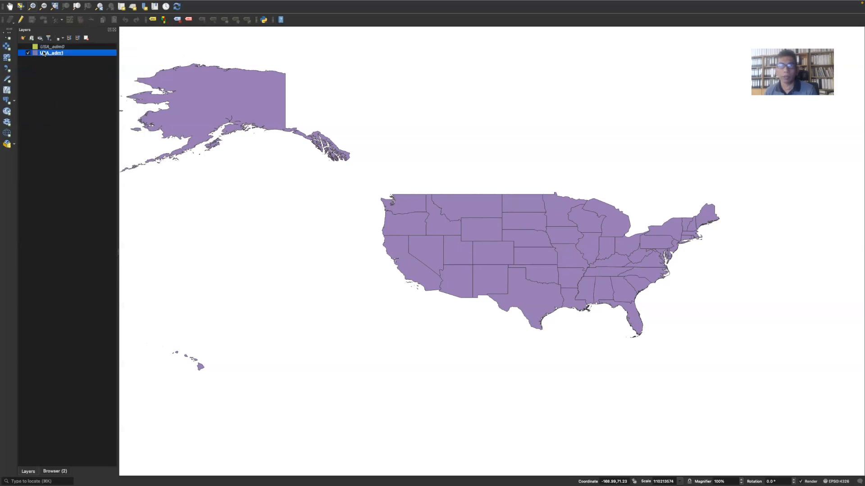
pyautogui.rightClick(44, 53)
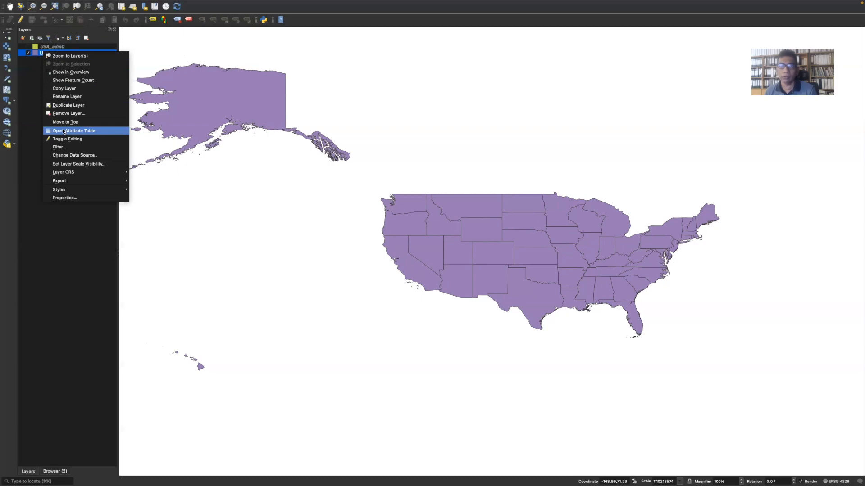
pyautogui.click(64, 131)
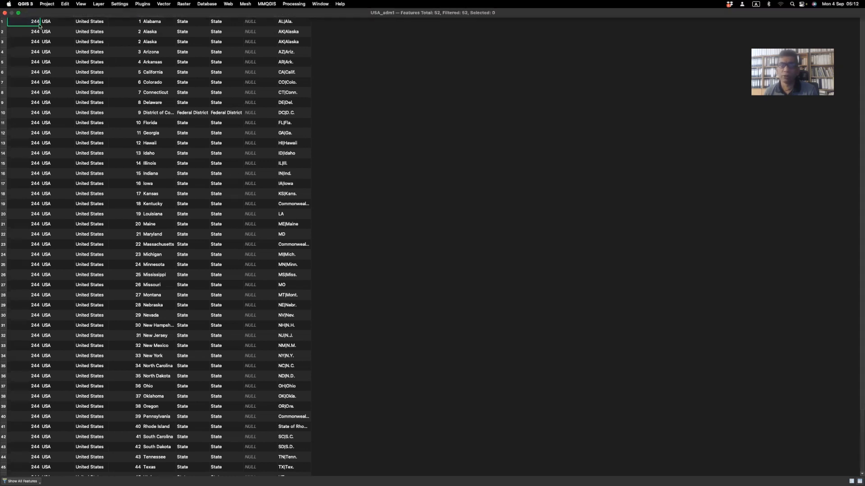
pyautogui.click(5, 14)
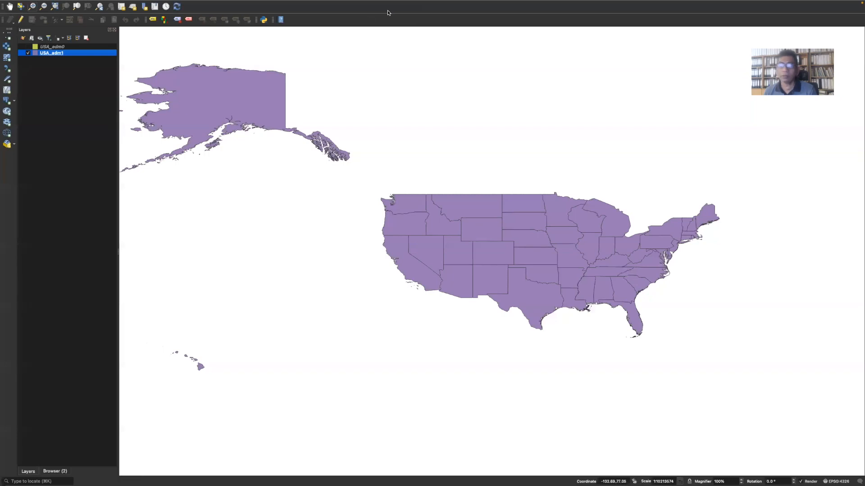
# Step: Hide the Browser (2) panel and display it again
pyautogui.rightClick(530, 7)
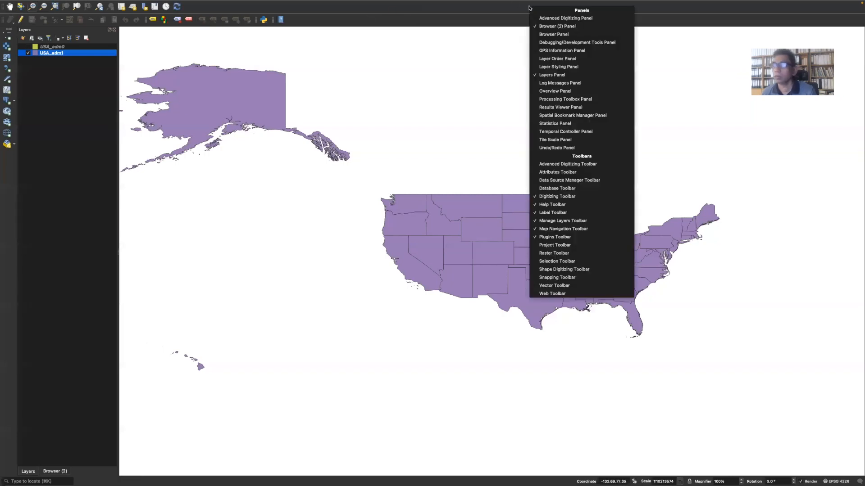
pyautogui.click(557, 26)
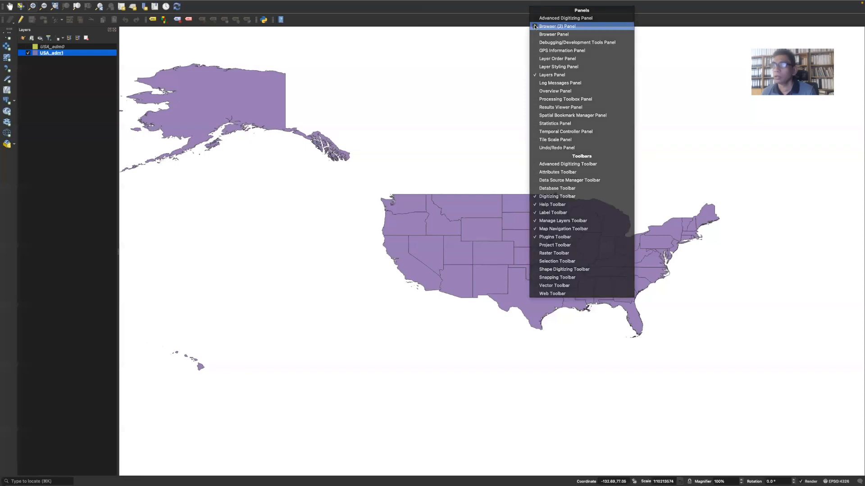
pyautogui.rightClick(536, 20)
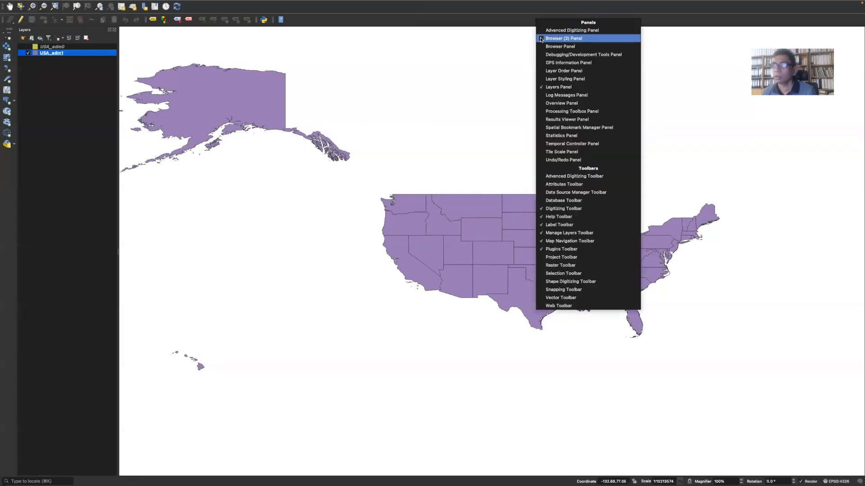
pyautogui.click(541, 38)
# Step: Add the OpenStreetMap basemap from the XYZ Tiles sources in the Browser (2) panel to the map
pyautogui.click(54, 472)
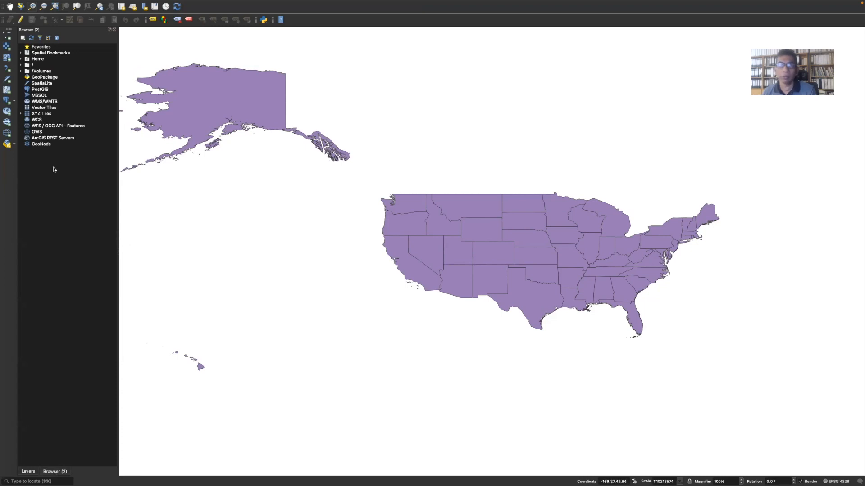
pyautogui.click(43, 115)
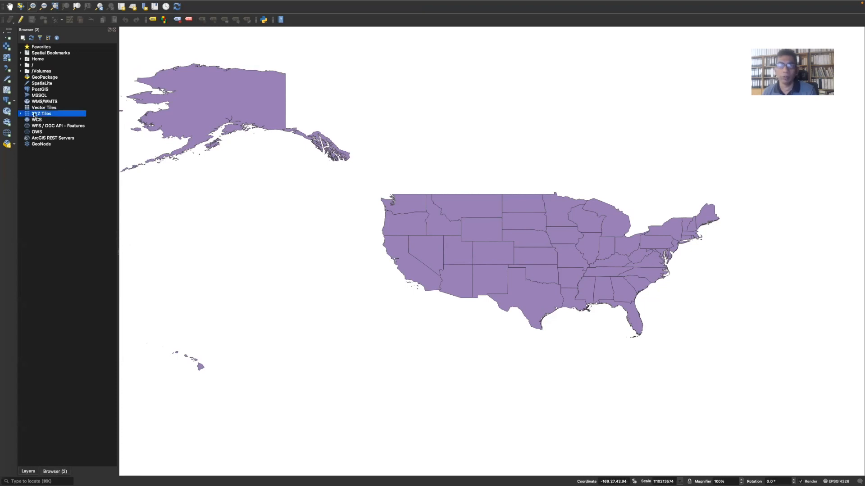
pyautogui.click(20, 114)
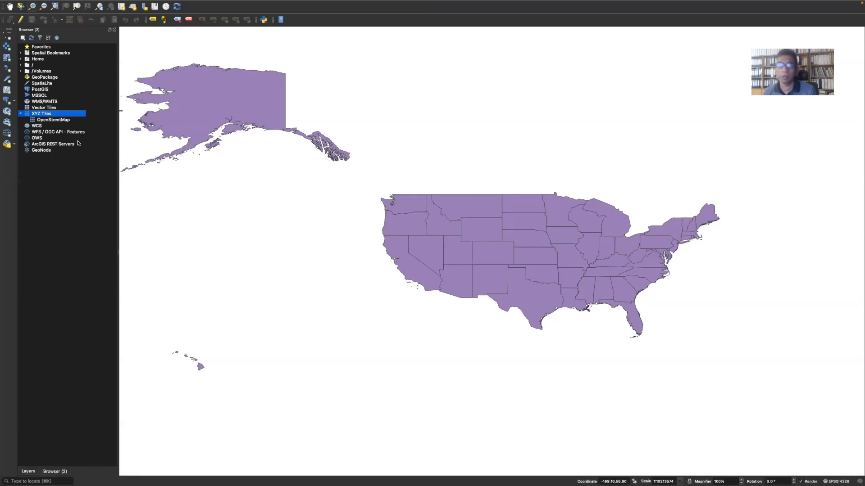
pyautogui.doubleClick(61, 120)
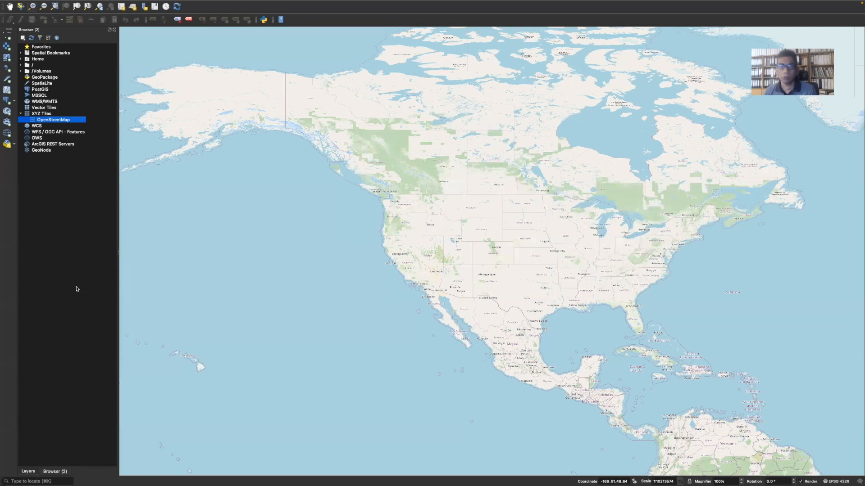
# Step: Show and hide USA_adm0 over the basemap, and move the OpenStreetMap layer below USA_adm1 in the layer order
pyautogui.click(28, 472)
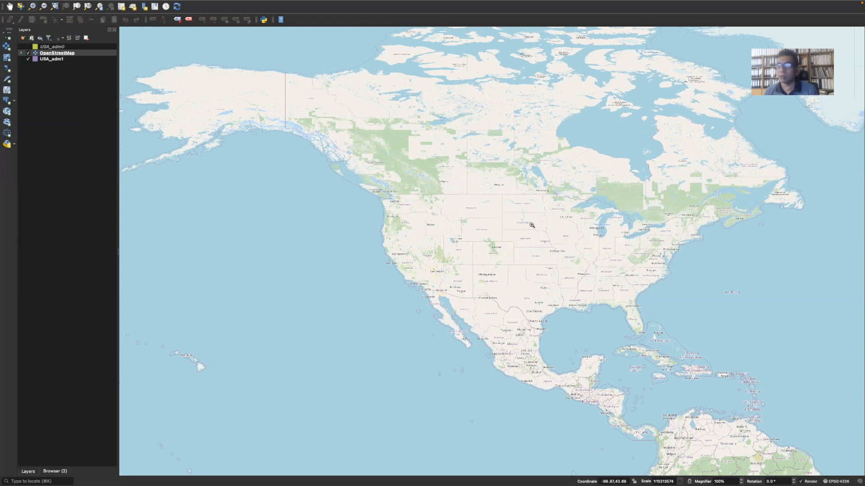
pyautogui.click(28, 46)
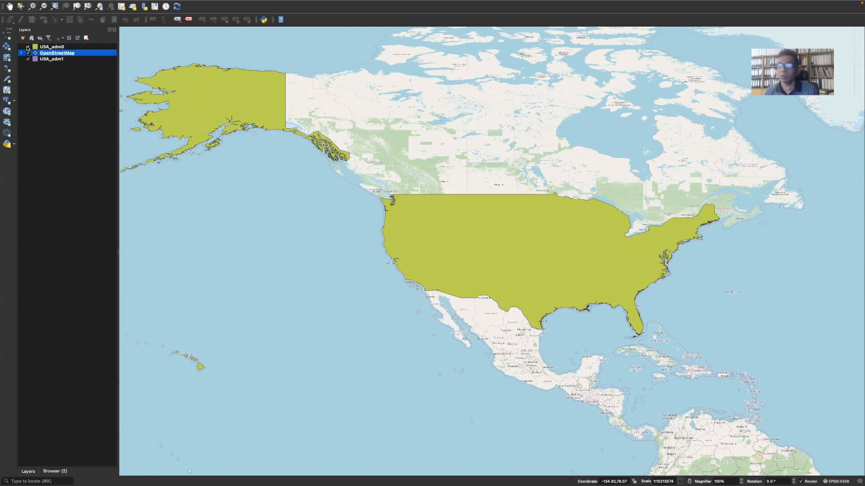
pyautogui.click(28, 47)
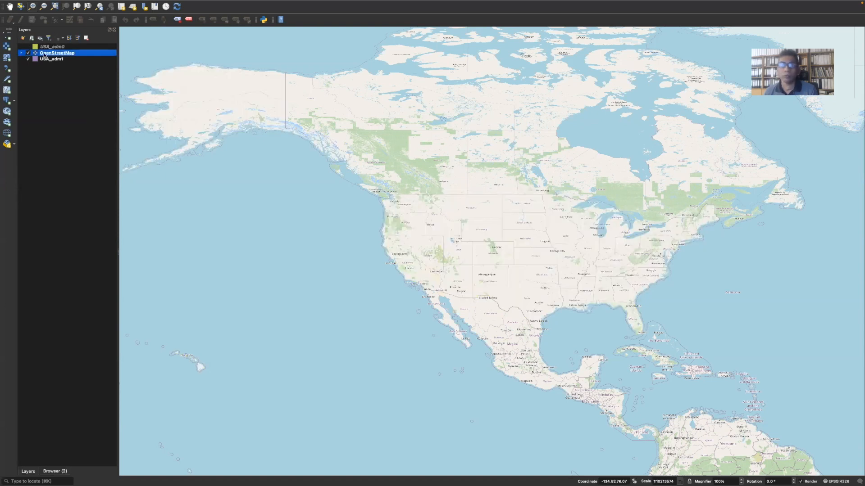
pyautogui.moveTo(74, 57); pyautogui.dragTo(75, 67)
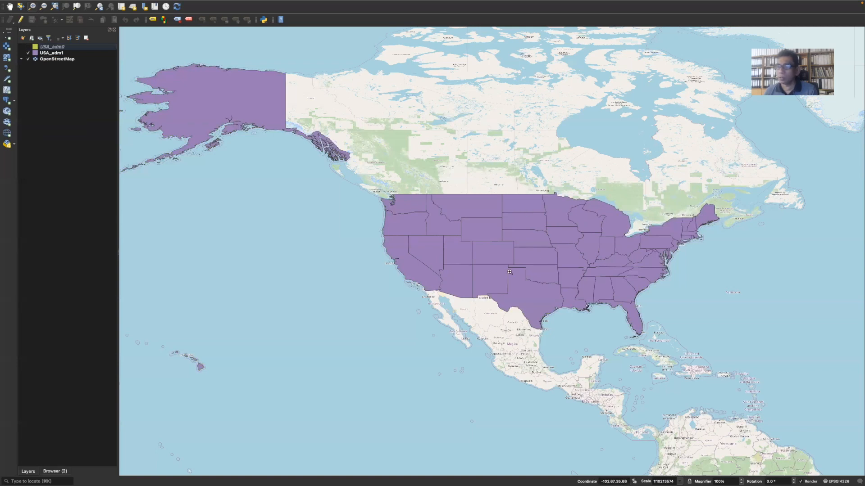
# Step: Hide and show the USA_adm1 layer repeatedly to compare the state polygons with the OpenStreetMap basemap
pyautogui.click(28, 53)
pyautogui.click(28, 54)
pyautogui.click(28, 54)
pyautogui.click(28, 53)
pyautogui.click(28, 54)
pyautogui.click(28, 53)
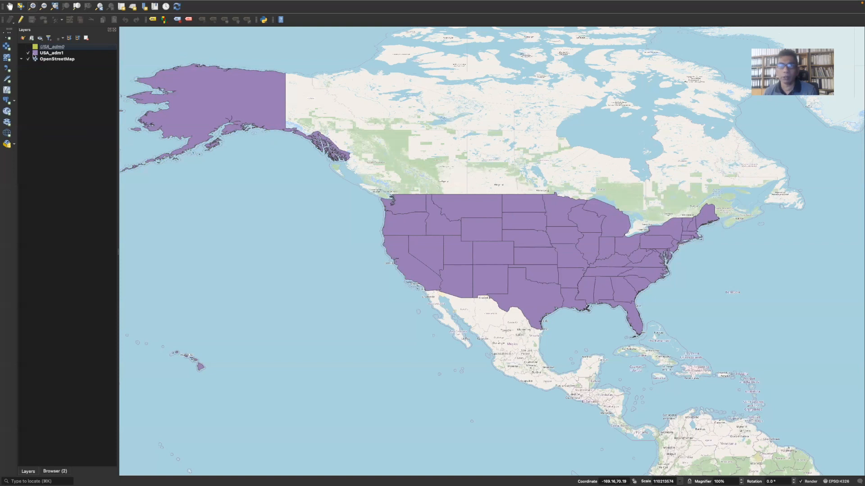
# Step: Set the symbol opacity of the USA_adm1 layer to about 50% in its symbology properties and apply it
pyautogui.rightClick(45, 54)
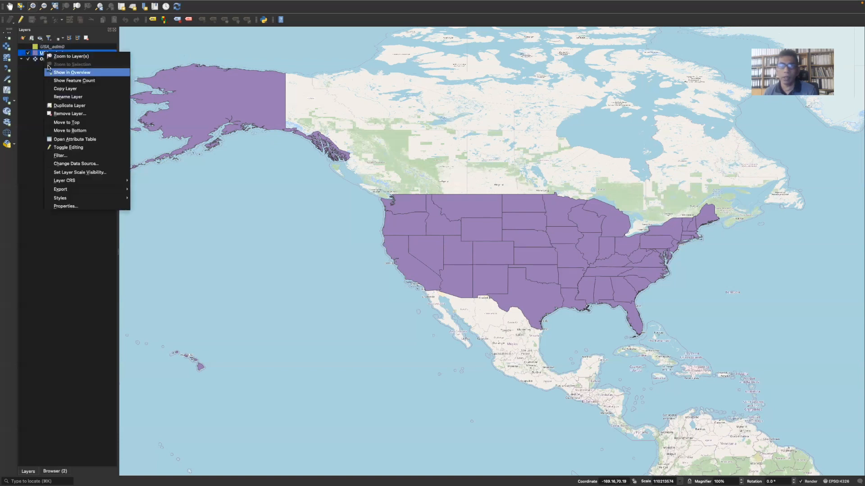
pyautogui.click(71, 208)
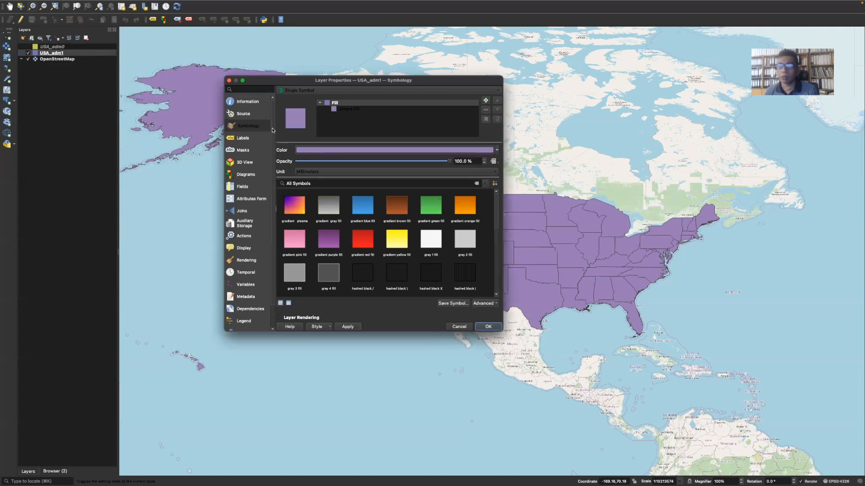
pyautogui.click(246, 118)
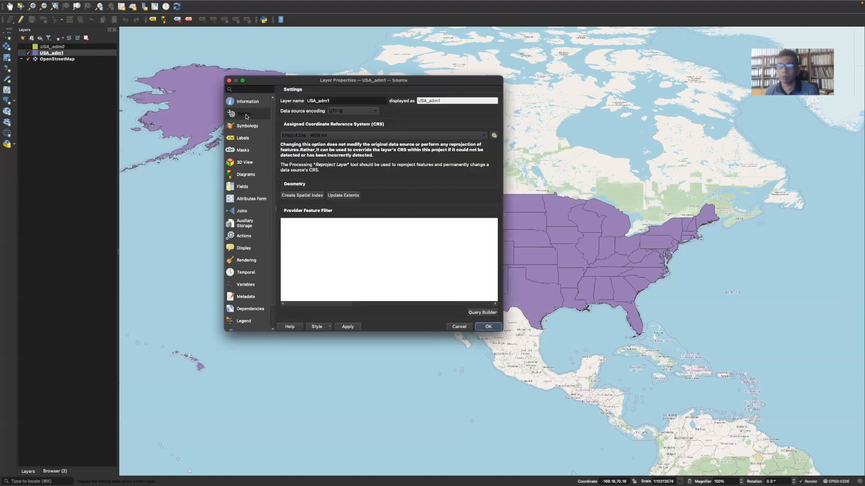
pyautogui.click(244, 128)
pyautogui.press('Down')
pyautogui.click(244, 128)
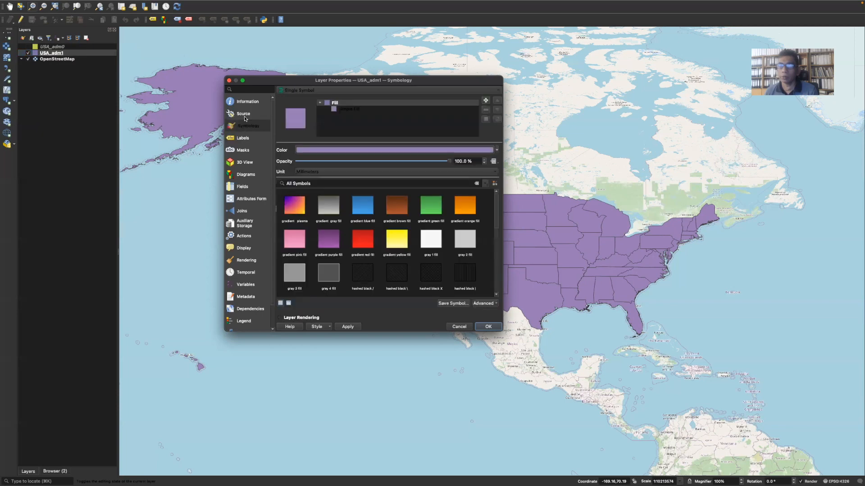
pyautogui.click(246, 118)
pyautogui.click(244, 129)
pyautogui.click(243, 138)
pyautogui.click(248, 128)
pyautogui.moveTo(449, 163); pyautogui.dragTo(374, 163)
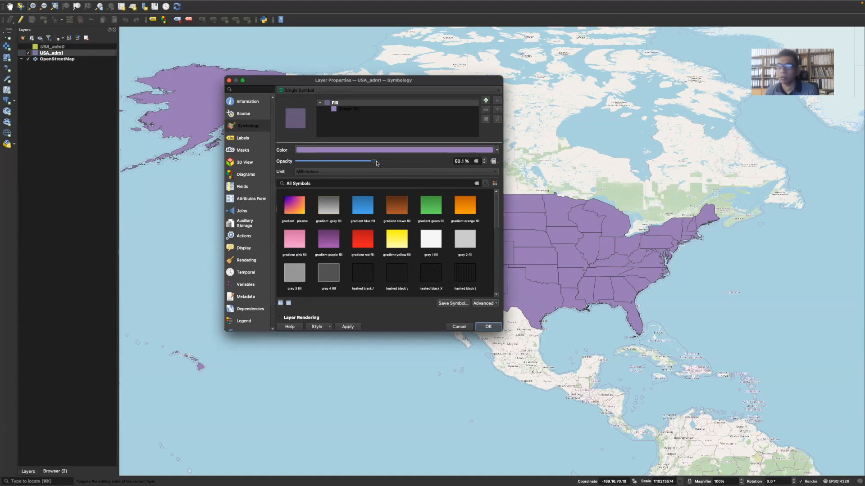
pyautogui.click(487, 327)
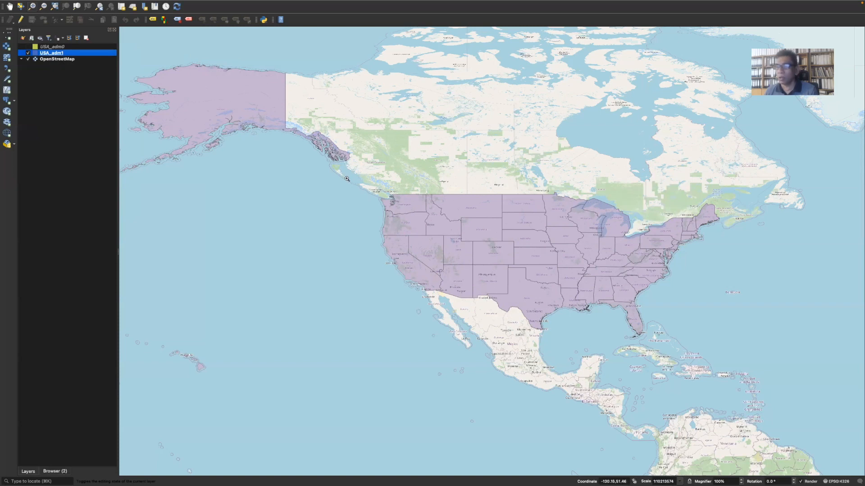
pyautogui.moveTo(338, 173); pyautogui.dragTo(496, 330)
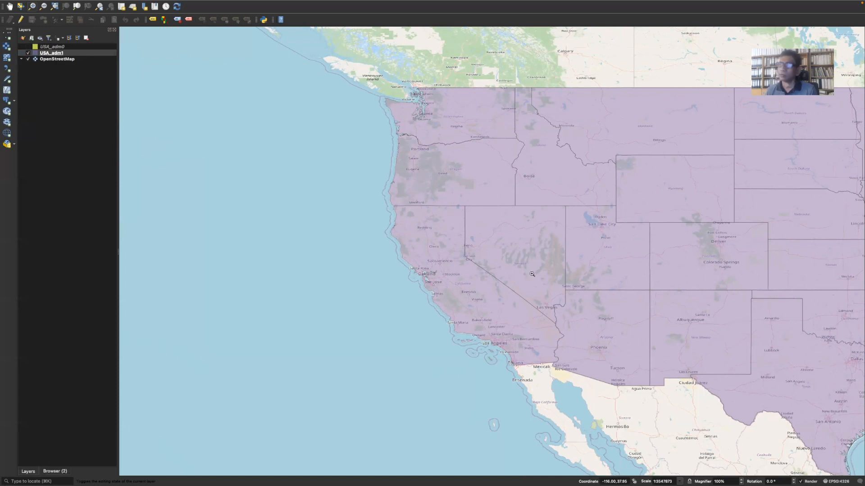
pyautogui.click(55, 53)
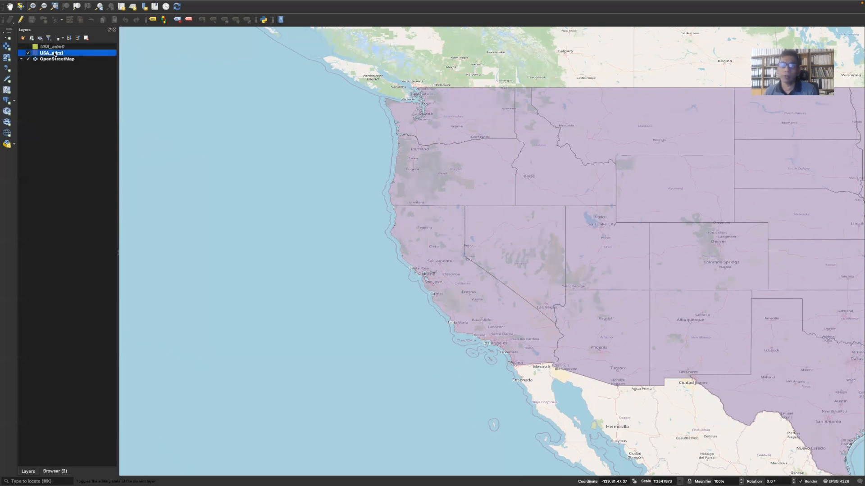
pyautogui.rightClick(54, 54)
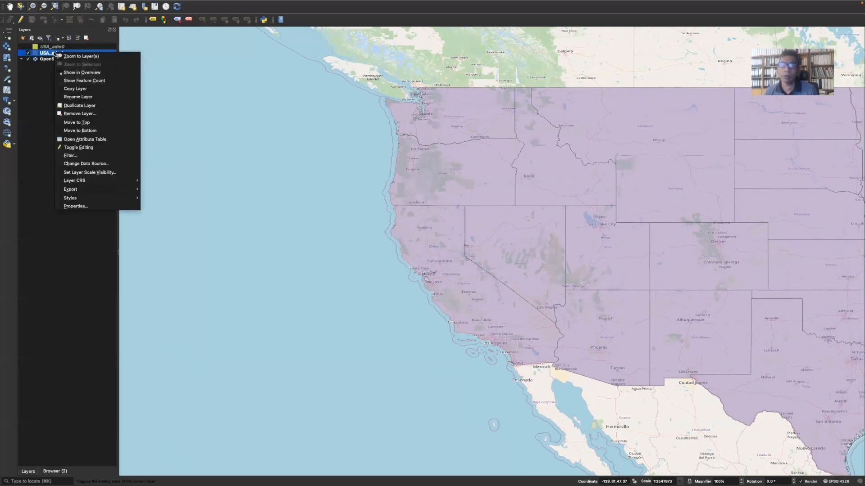
pyautogui.click(74, 207)
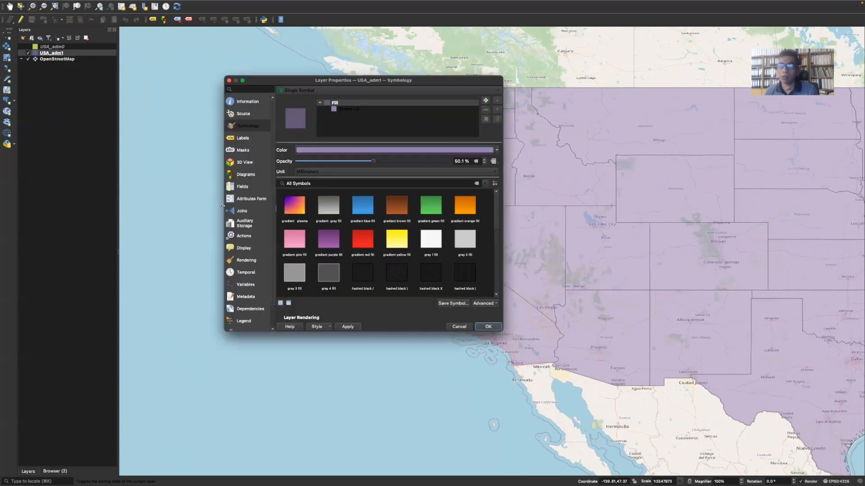
pyautogui.click(243, 138)
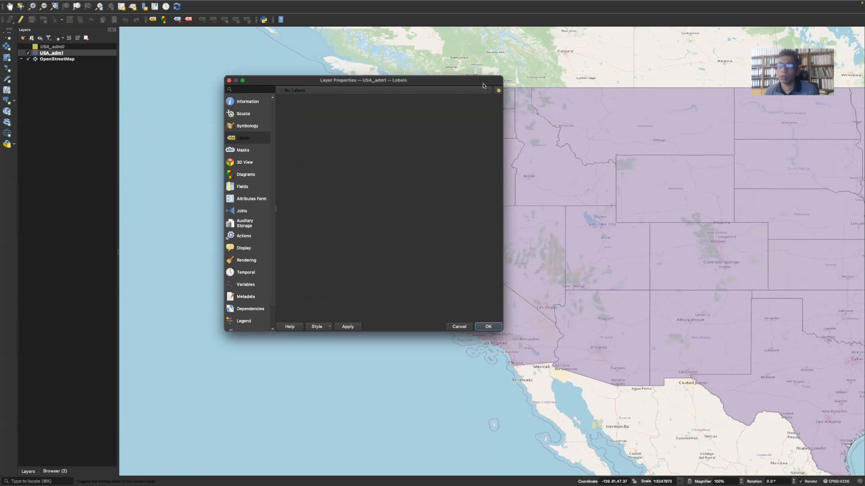
pyautogui.click(489, 92)
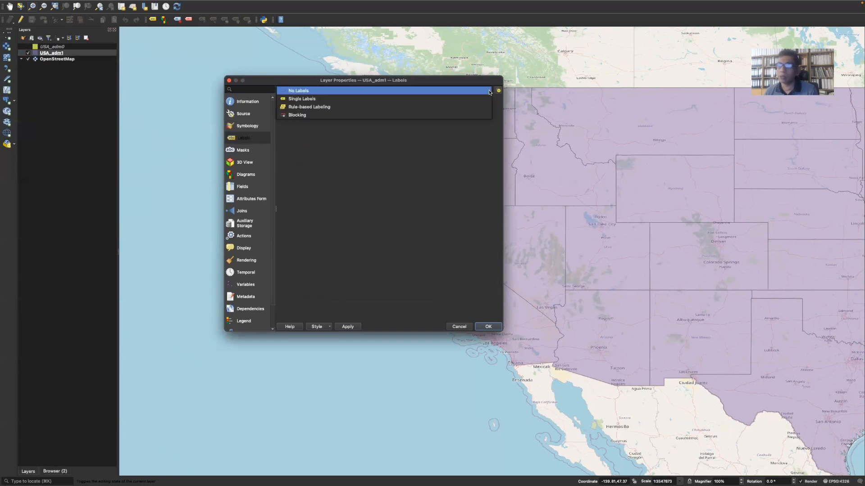
pyautogui.click(302, 99)
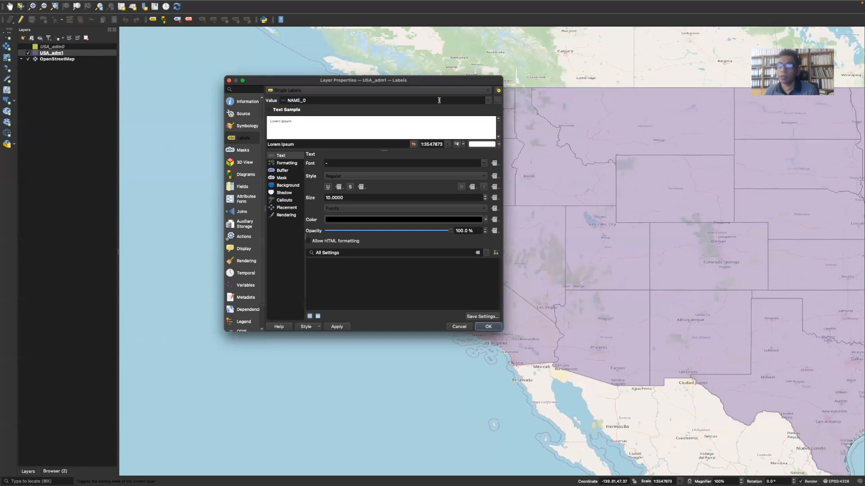
pyautogui.click(487, 101)
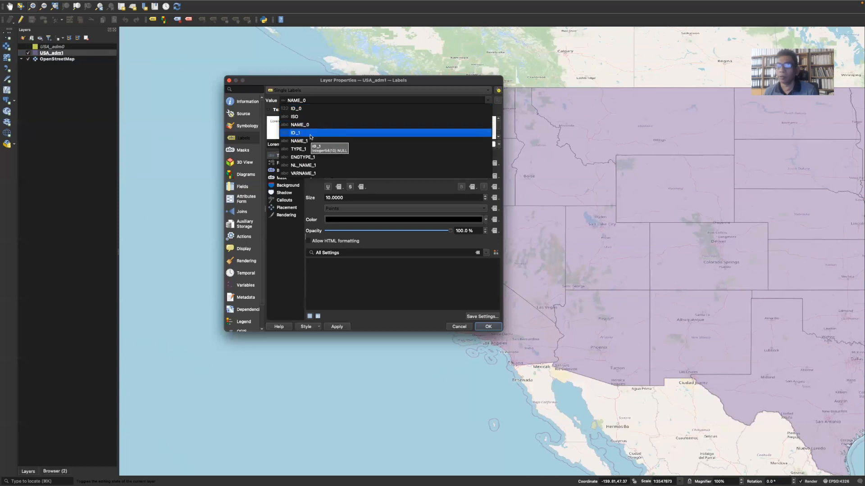
pyautogui.click(460, 327)
pyautogui.click(459, 327)
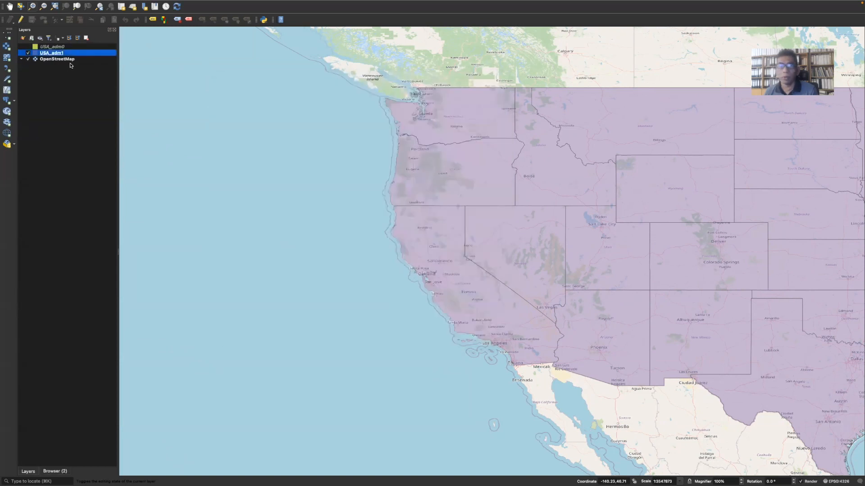
# Step: Examine the USA_adm1 attribute table to identify the field holding the state names, and close the table
pyautogui.rightClick(49, 53)
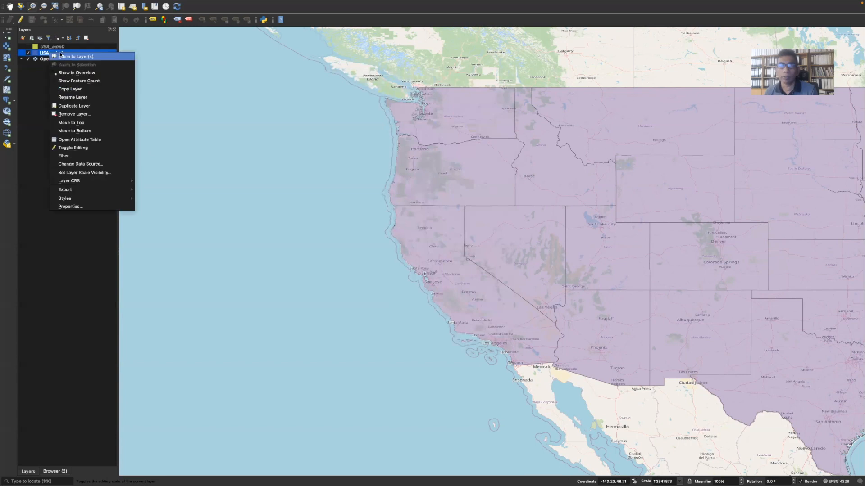
pyautogui.click(79, 140)
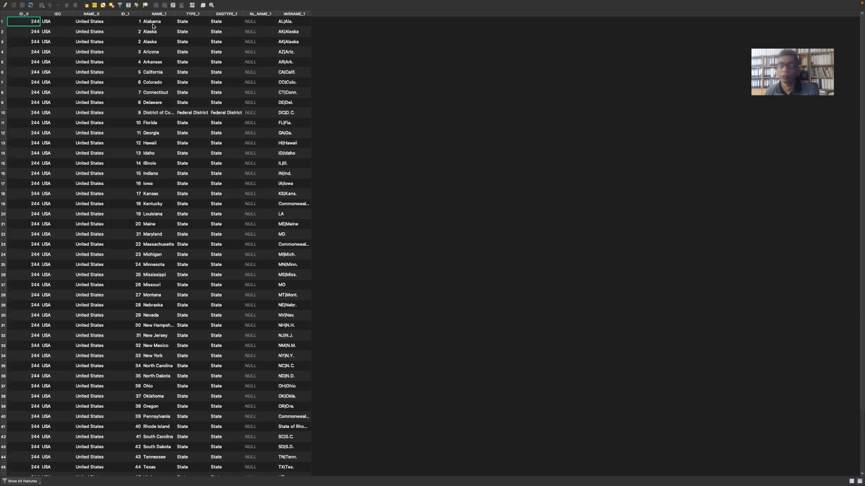
pyautogui.click(5, 13)
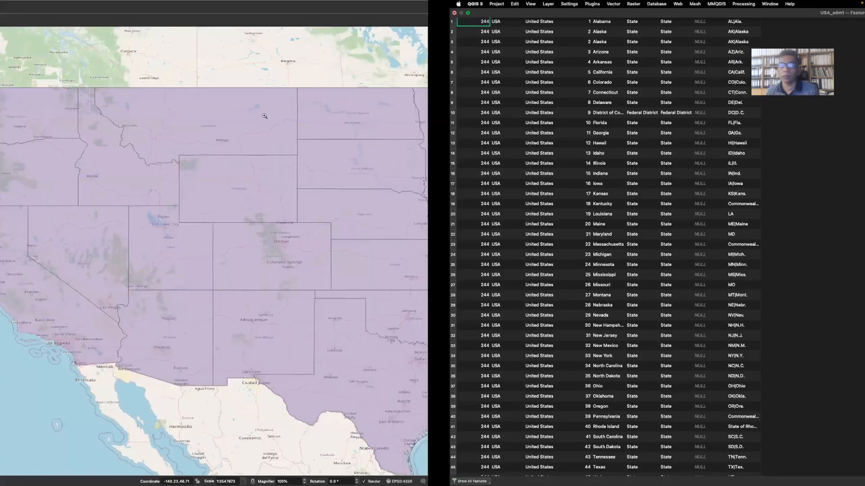
# Step: Label the USA_adm1 layer with Single Labels using the NAME_1 field as the value, and accept the layer properties
pyautogui.rightClick(59, 57)
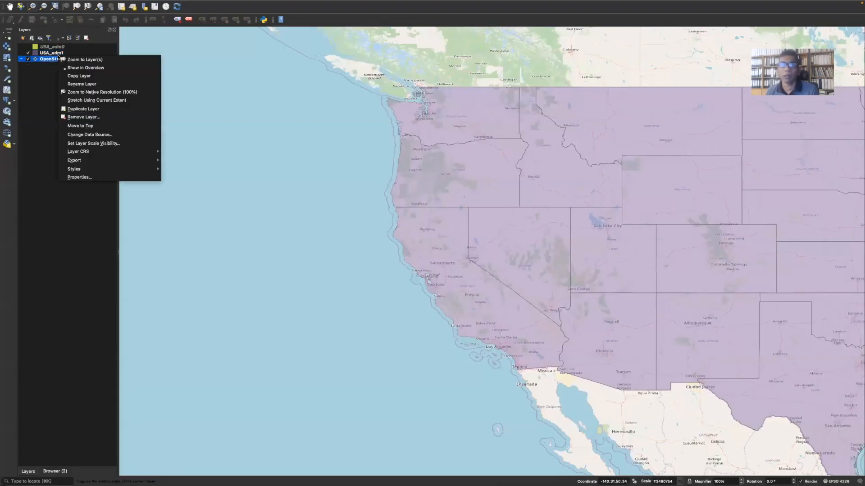
pyautogui.click(58, 56)
pyautogui.click(58, 54)
pyautogui.rightClick(58, 54)
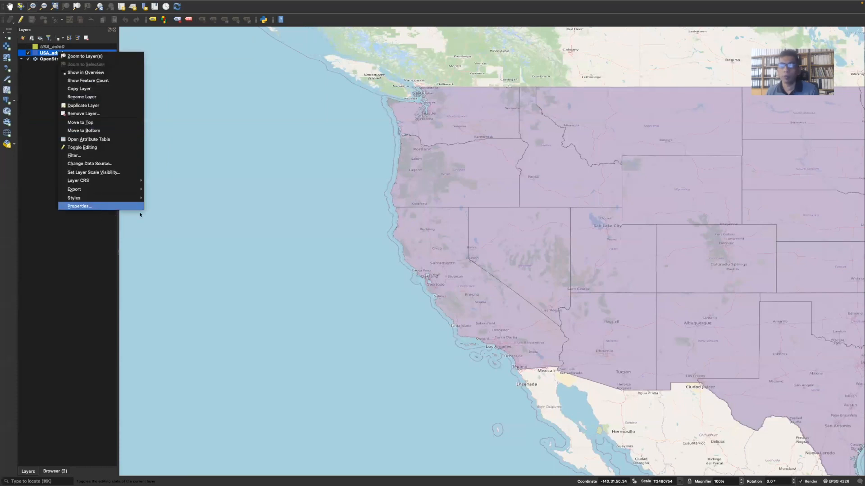
pyautogui.click(93, 207)
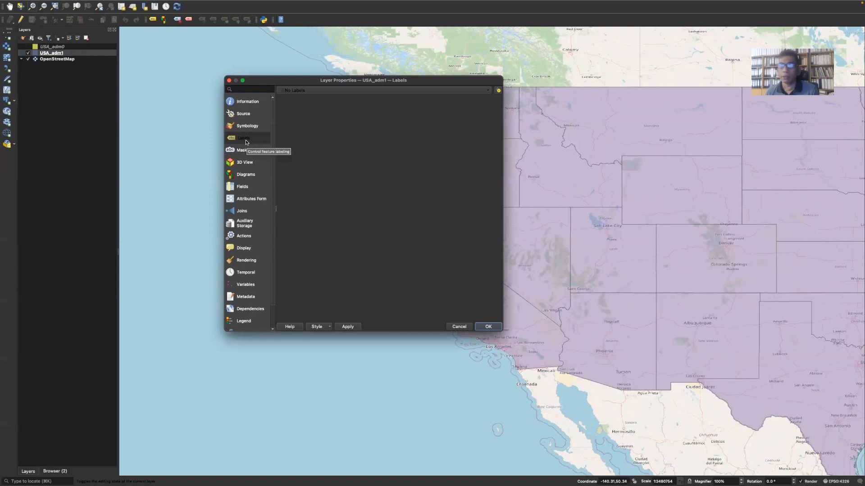
pyautogui.click(490, 92)
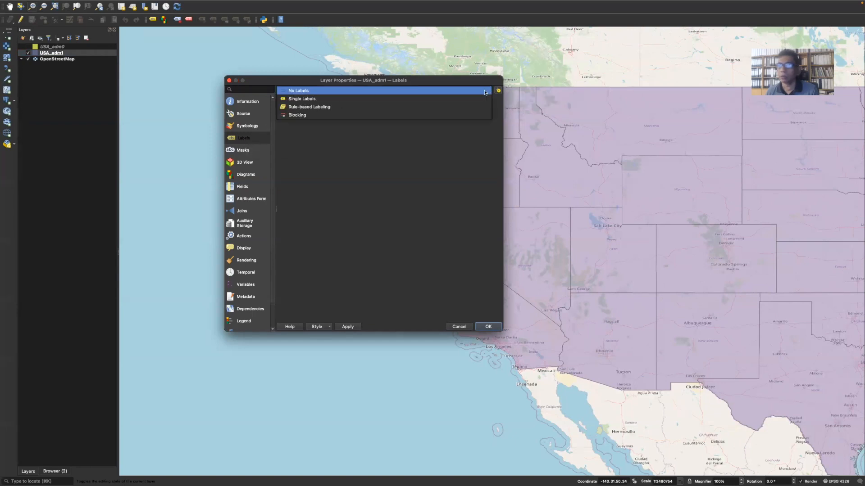
pyautogui.click(313, 100)
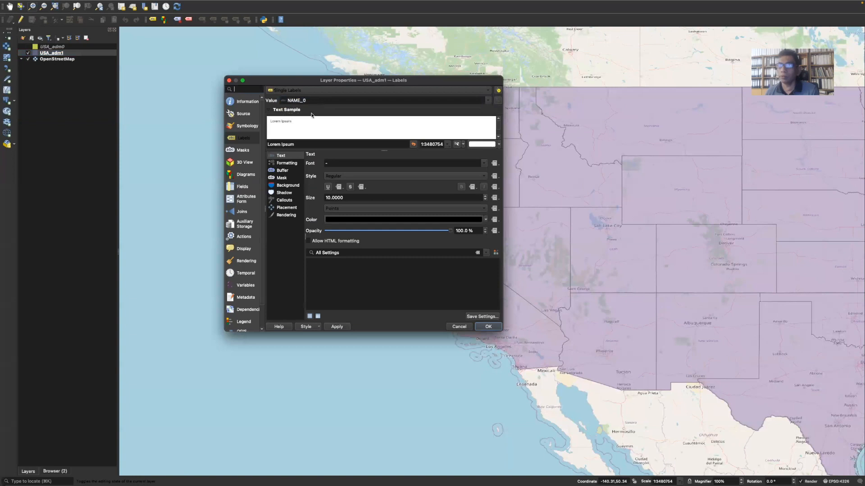
pyautogui.click(488, 100)
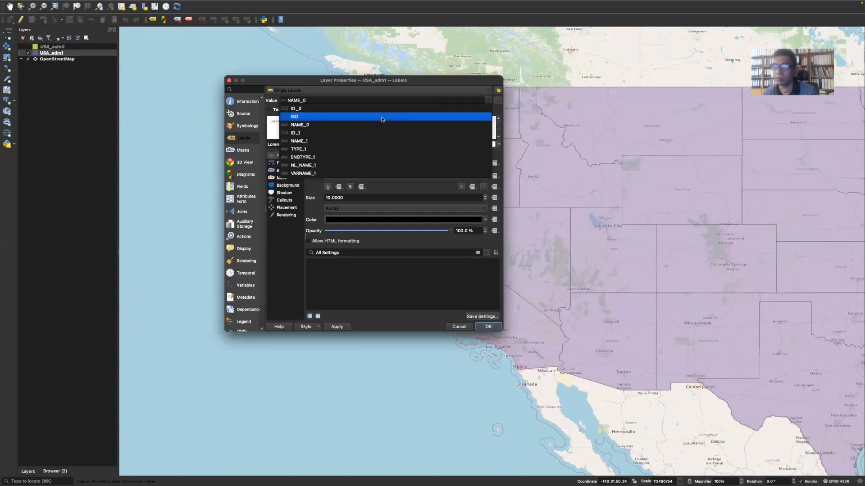
pyautogui.click(312, 141)
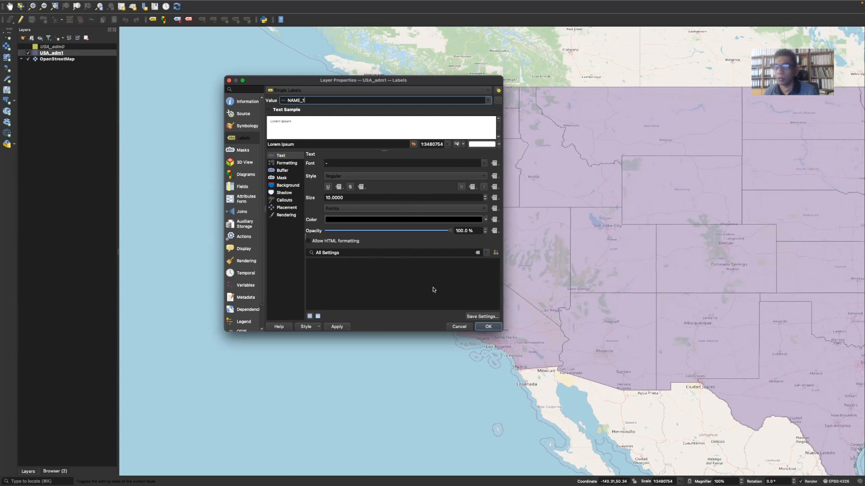
pyautogui.click(483, 327)
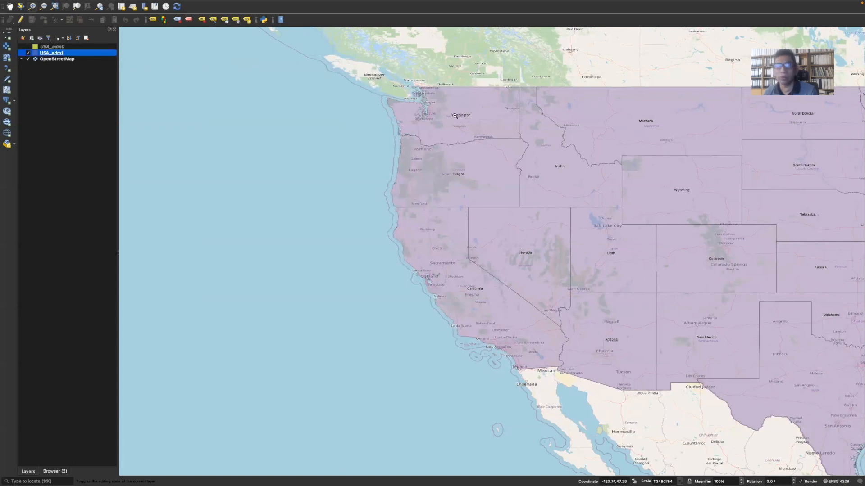
# Step: Set the USA_adm1 label text size to 12 and its style to Bold in the layer's label properties
pyautogui.rightClick(57, 53)
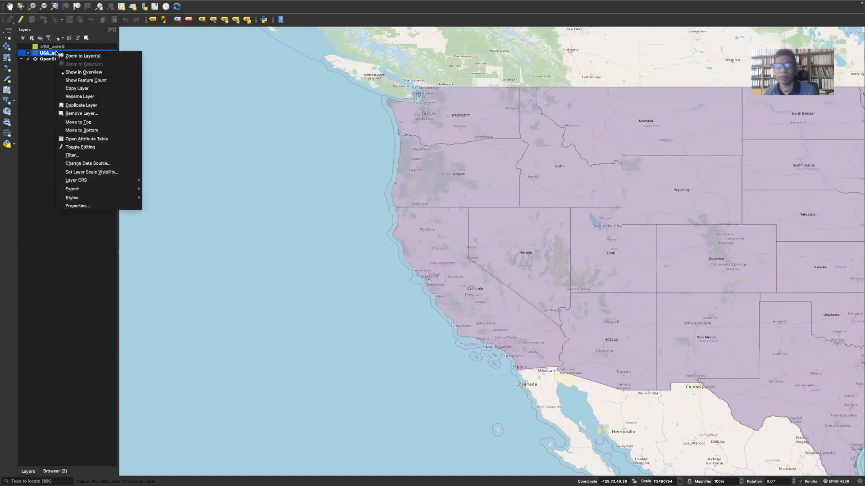
pyautogui.click(80, 206)
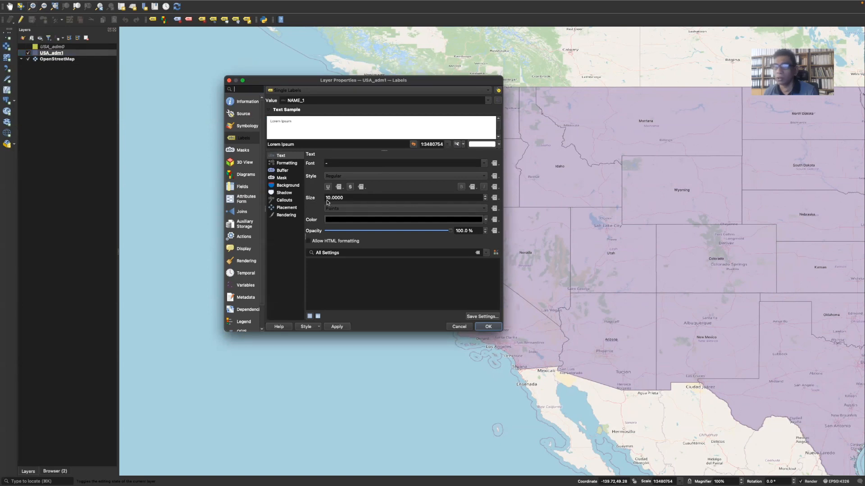
pyautogui.click(485, 197)
pyautogui.click(485, 196)
pyautogui.click(484, 196)
pyautogui.click(485, 201)
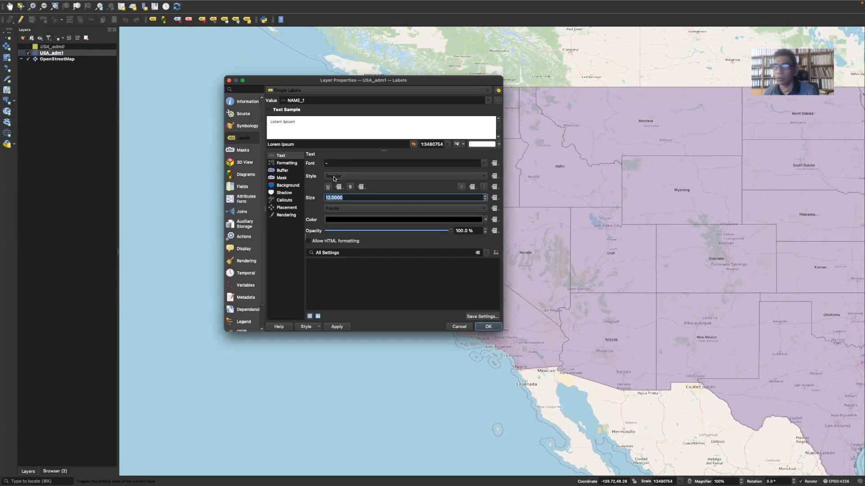
pyautogui.click(485, 176)
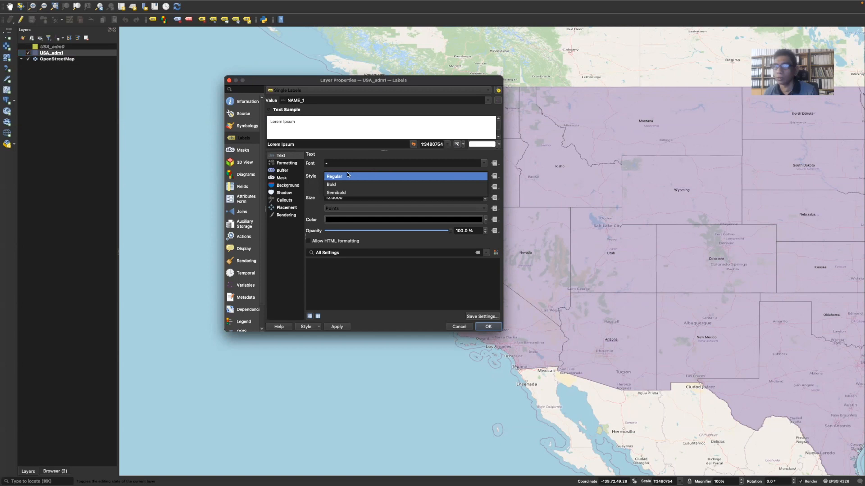
pyautogui.click(337, 185)
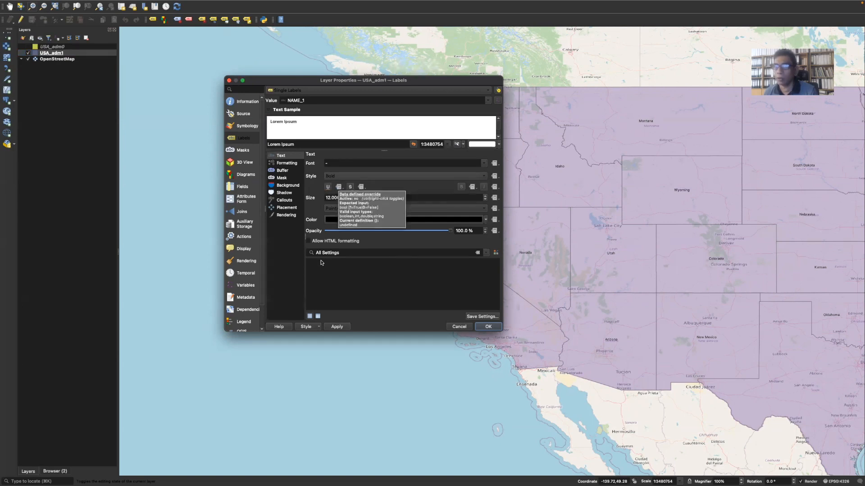
# Step: Set the state labels' font to Arial Black and accept the label settings
pyautogui.click(484, 164)
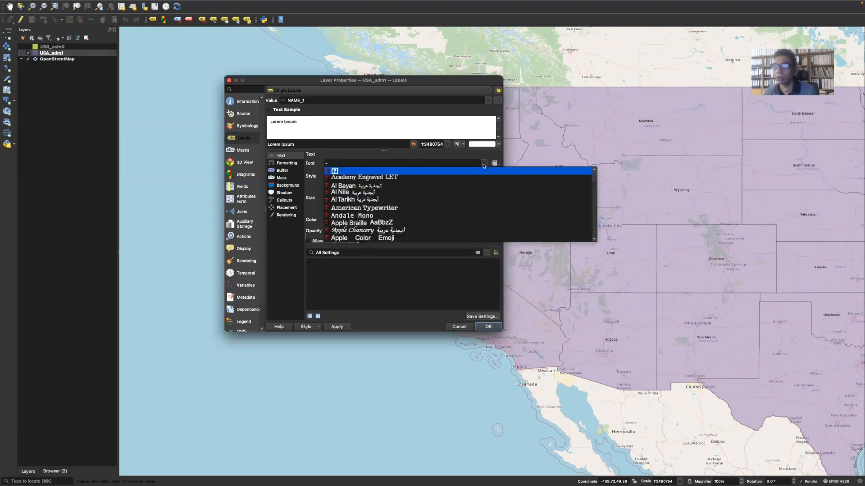
pyautogui.click(484, 165)
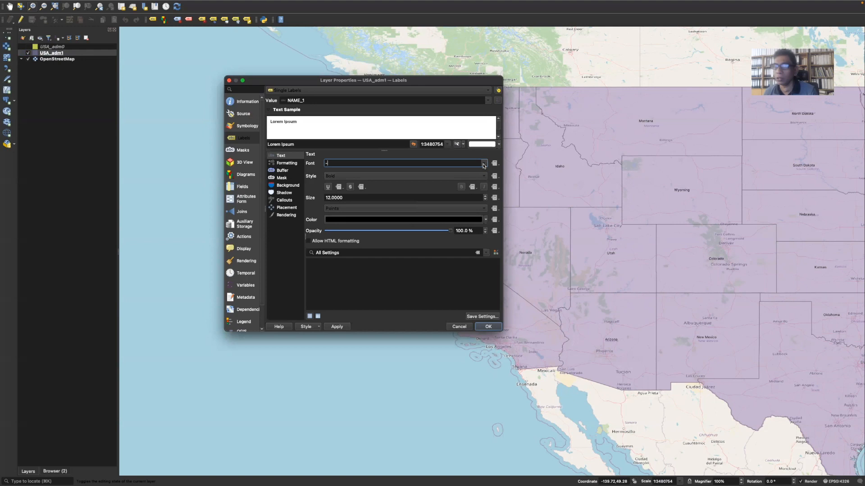
pyautogui.click(484, 166)
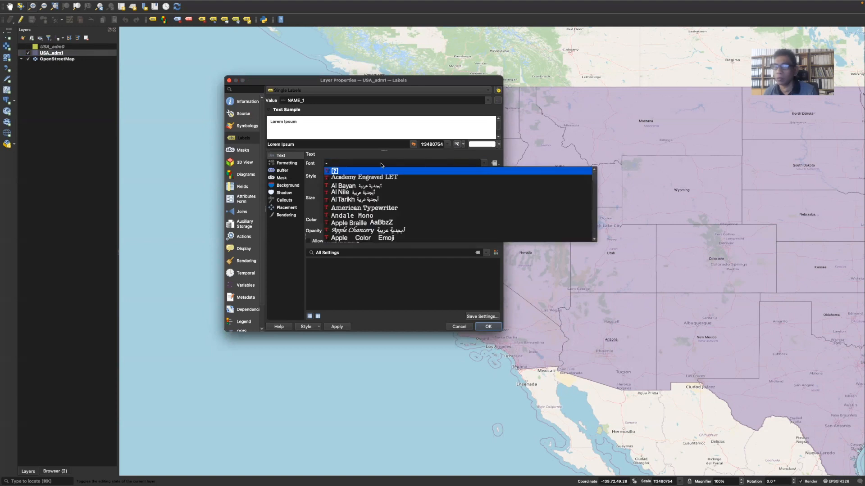
pyautogui.scroll(-3, 362, 221)
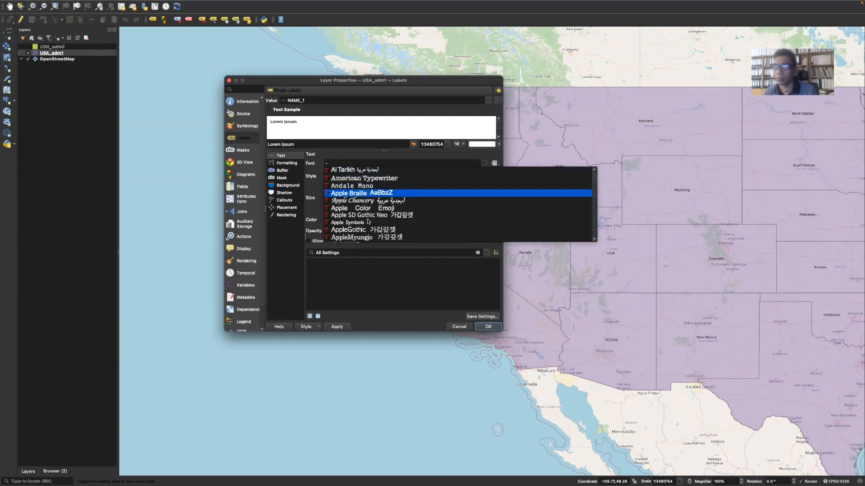
pyautogui.scroll(-1, 367, 221)
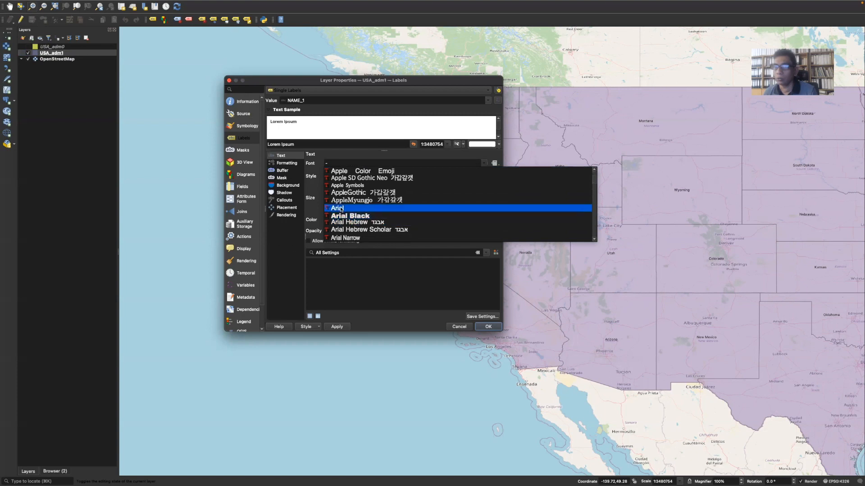
pyautogui.click(338, 216)
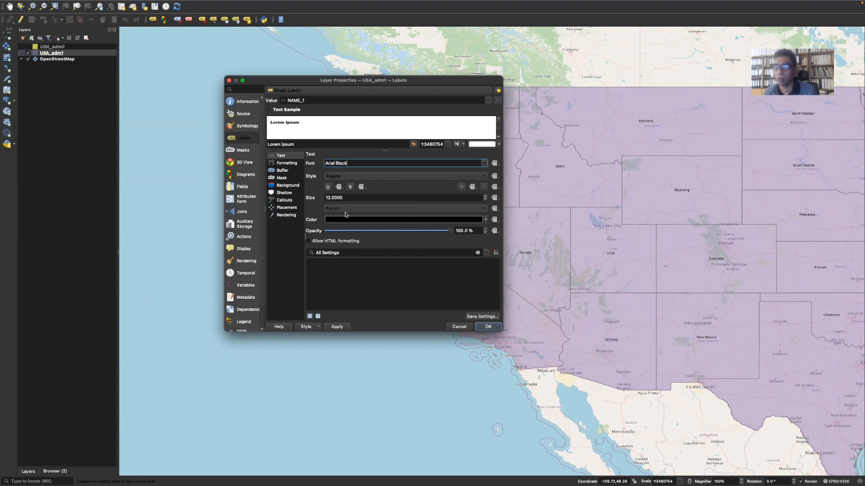
pyautogui.click(489, 327)
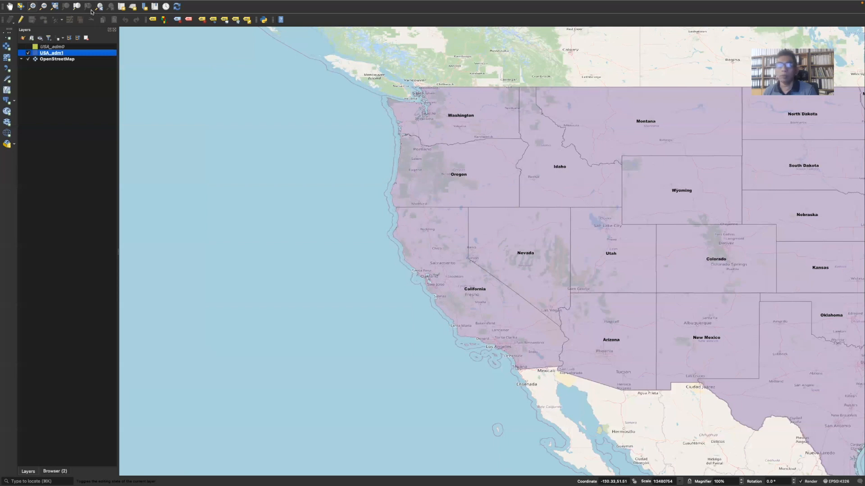
pyautogui.click(10, 7)
pyautogui.click(625, 269)
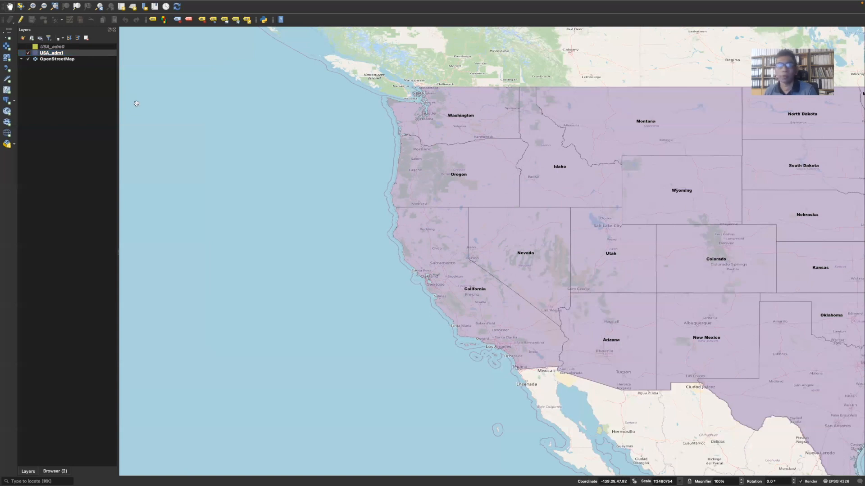
# Step: Rename the USA_adm1 layer to States
pyautogui.rightClick(54, 53)
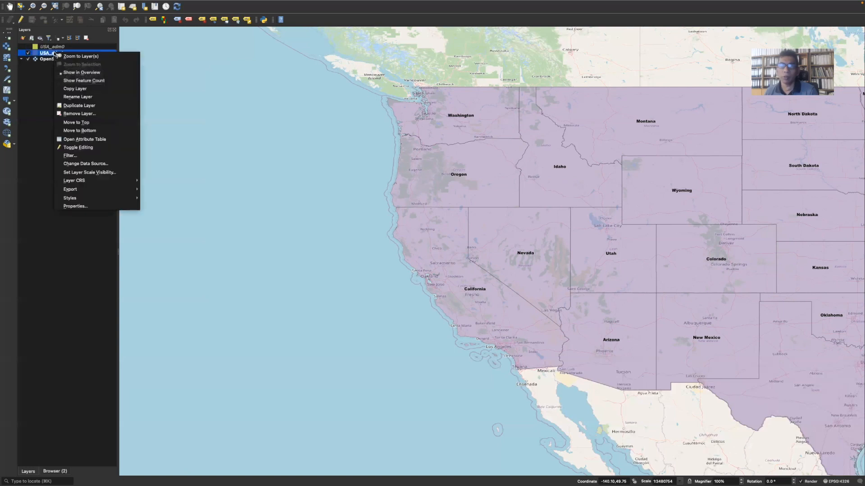
pyautogui.click(71, 97)
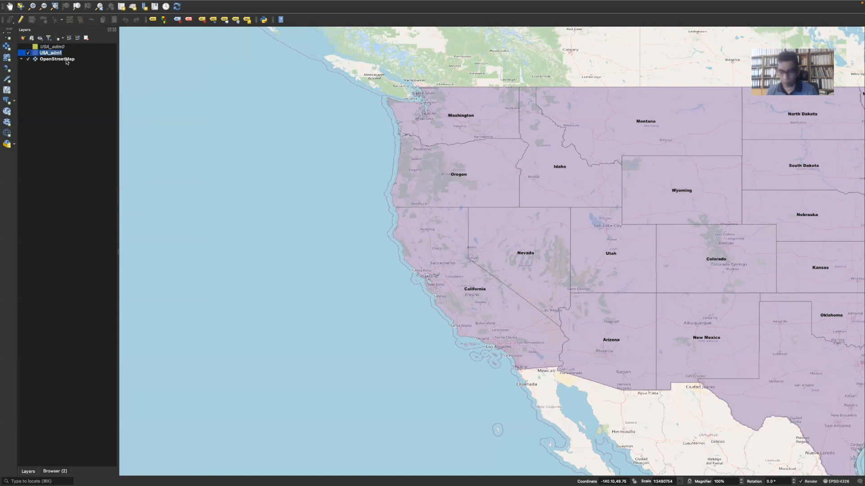
pyautogui.write('States')
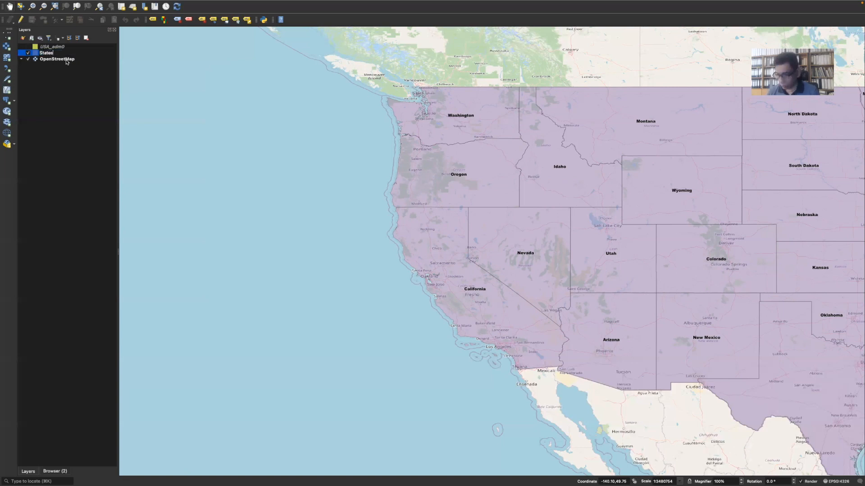
pyautogui.press('Return')
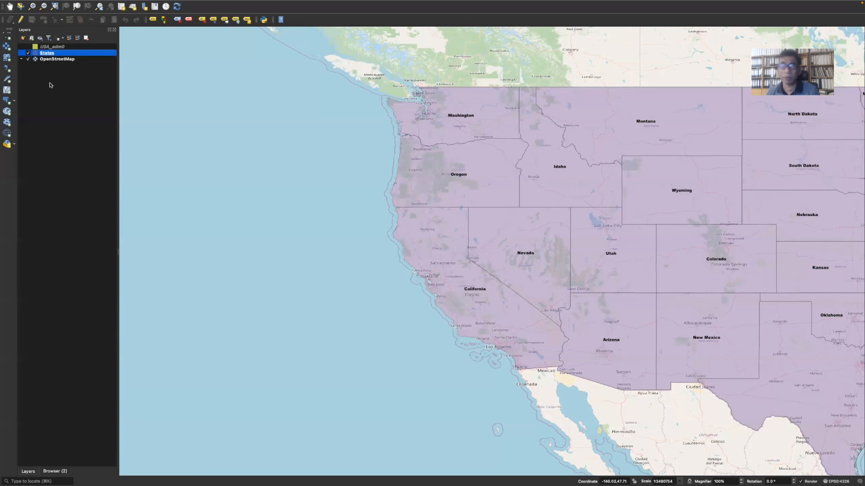
# Step: Zoom the map to the full extent of the States layer and examine Alaska and the Pacific coast more closely
pyautogui.rightClick(46, 54)
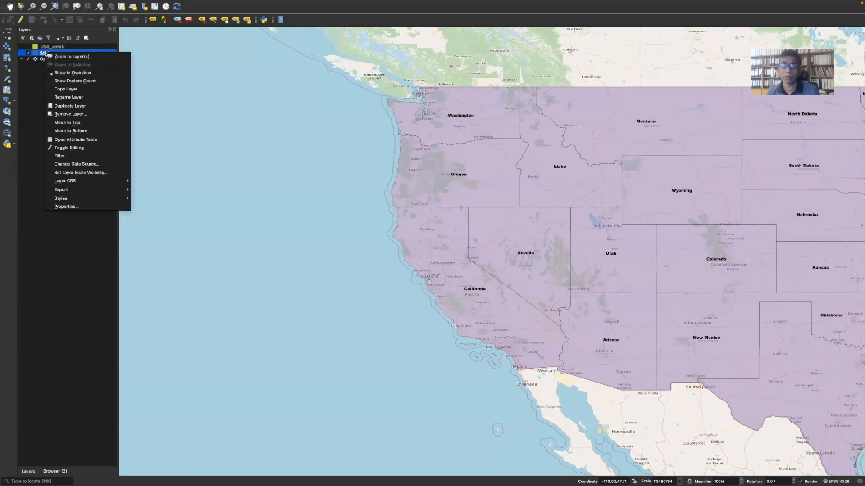
pyautogui.click(80, 58)
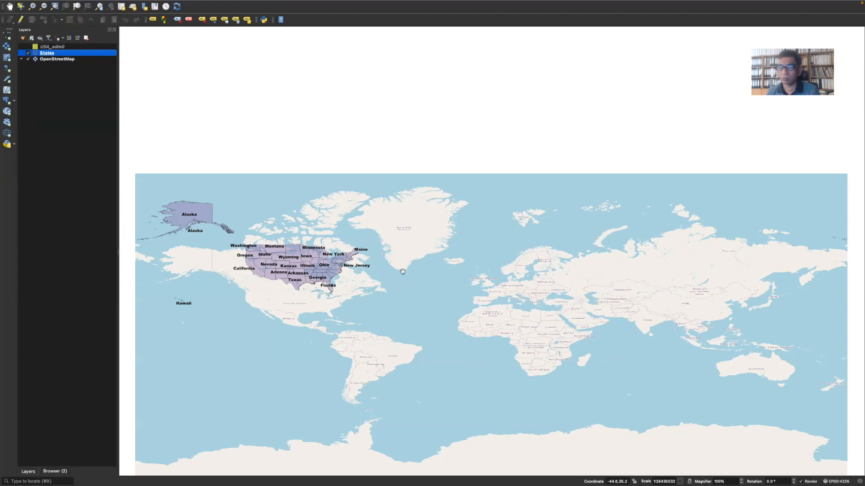
pyautogui.click(652, 259)
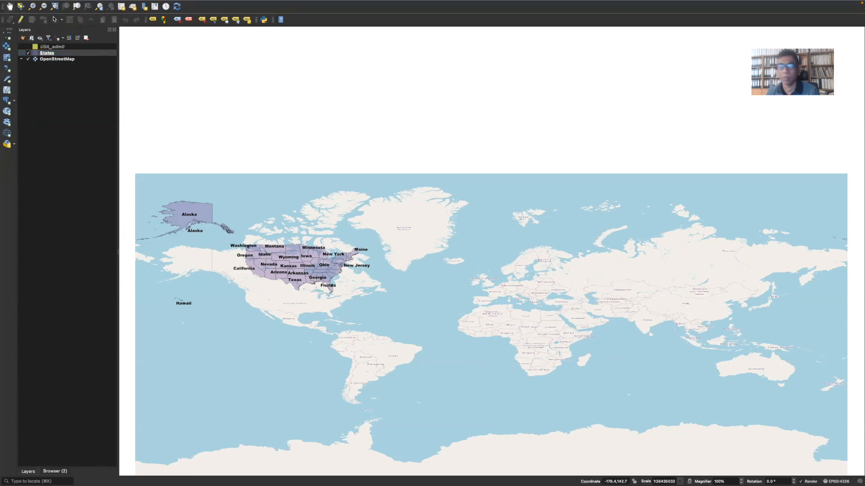
pyautogui.click(32, 6)
pyautogui.moveTo(156, 200); pyautogui.dragTo(315, 350)
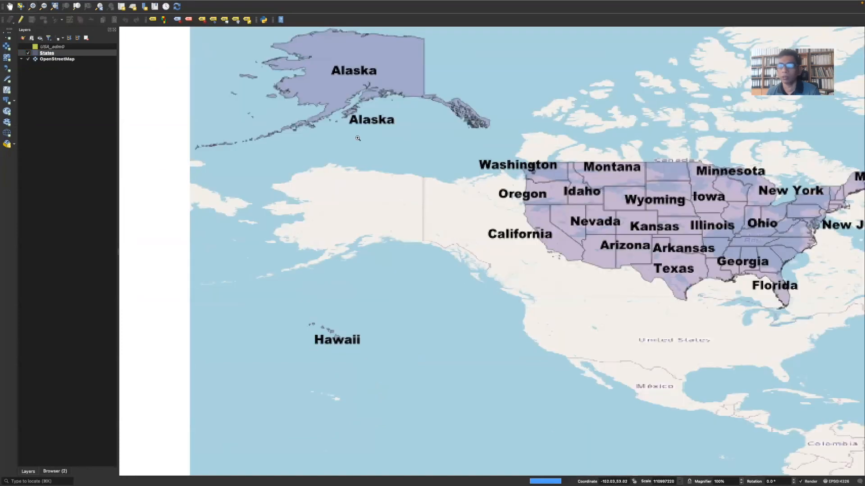
pyautogui.moveTo(277, 56); pyautogui.dragTo(491, 278)
pyautogui.scroll(1, 541, 311)
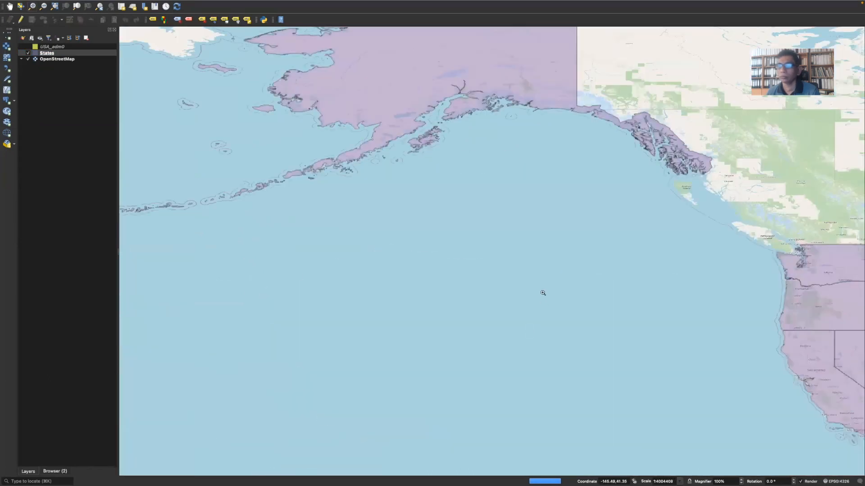
pyautogui.click(10, 6)
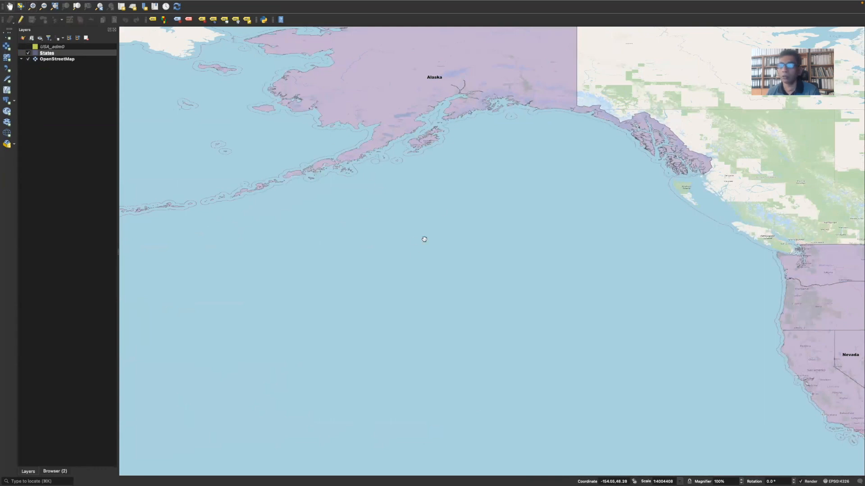
pyautogui.scroll(-1, 474, 188)
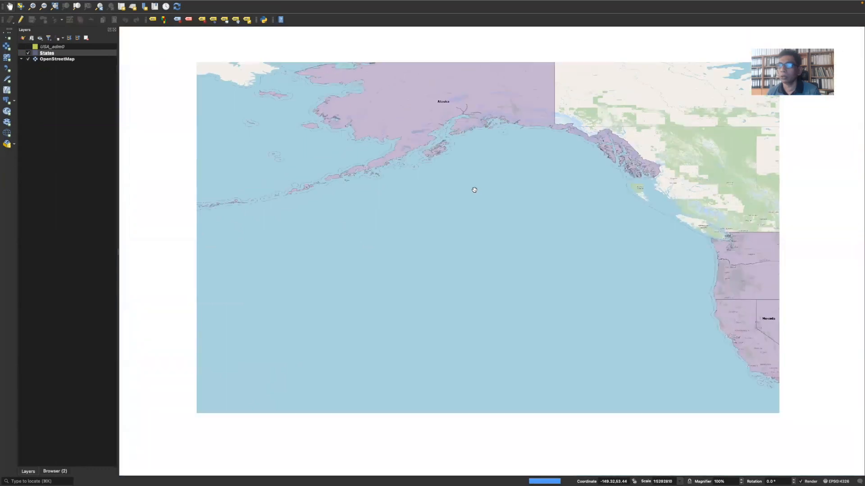
pyautogui.scroll(-1, 474, 189)
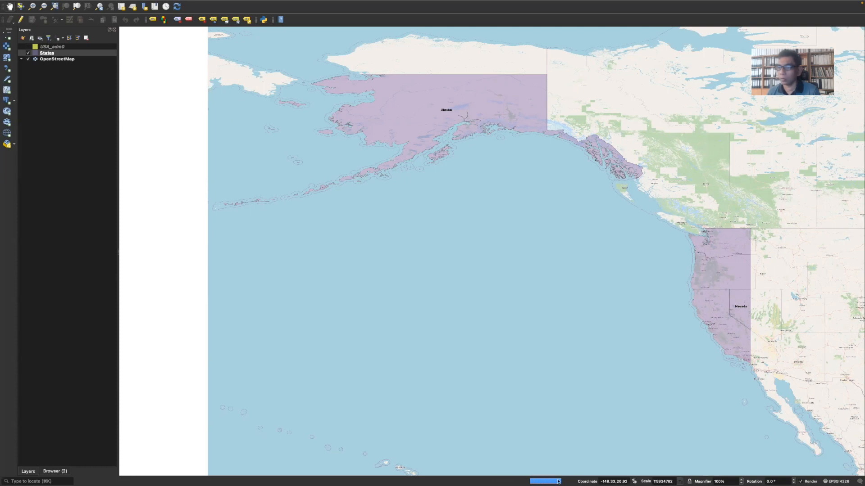
# Step: Hide and show the OpenStreetMap basemap twice, leaving it visible beneath the States layer
pyautogui.click(27, 59)
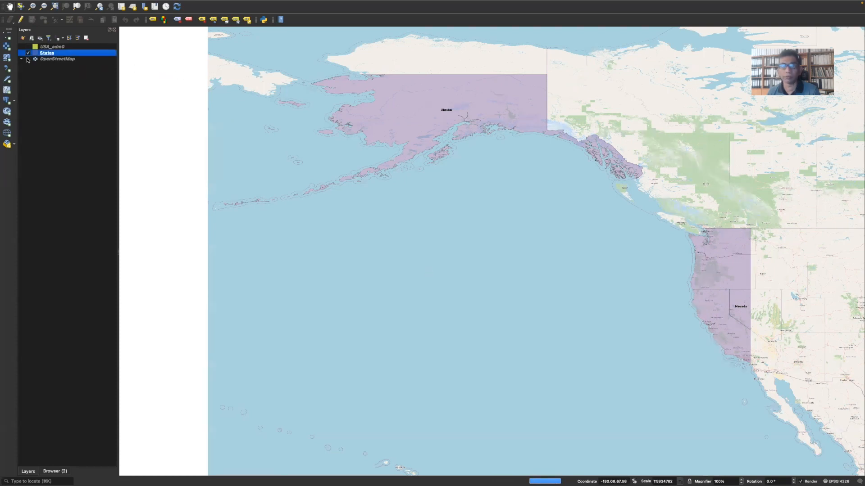
pyautogui.click(28, 59)
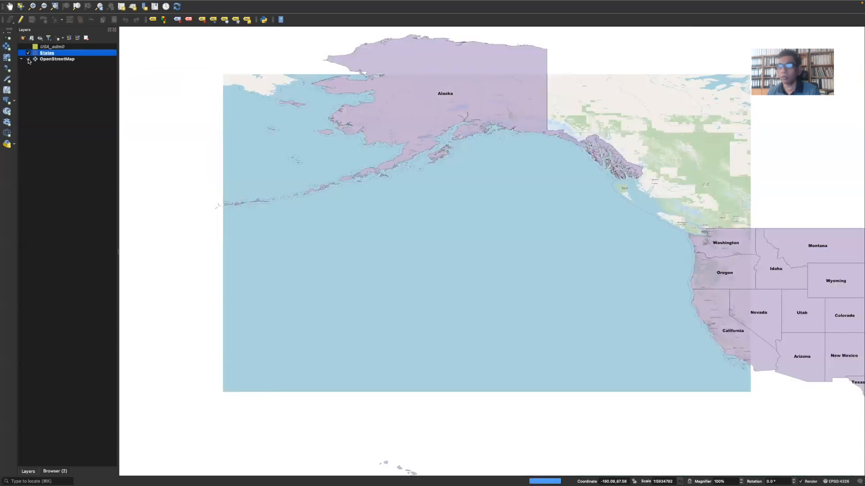
pyautogui.click(28, 59)
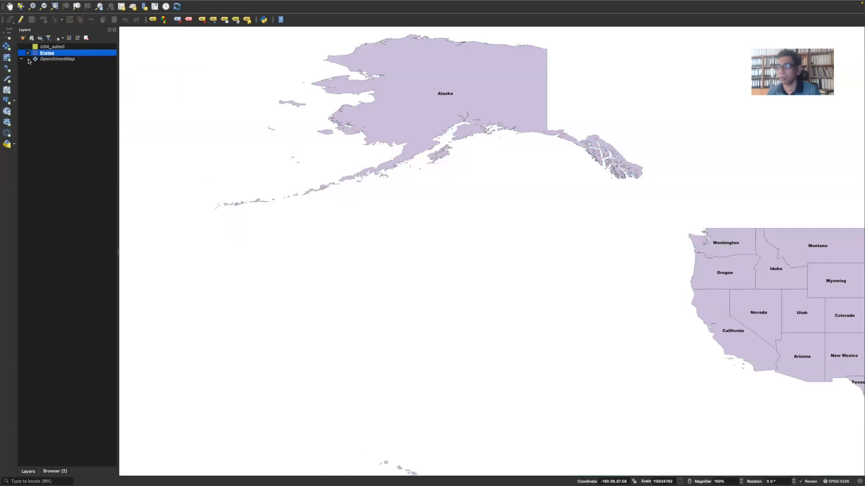
pyautogui.click(28, 60)
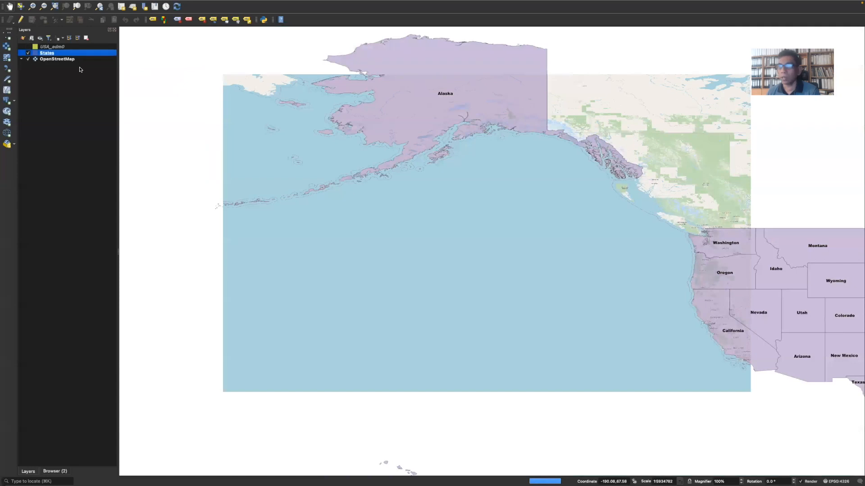
pyautogui.click(549, 192)
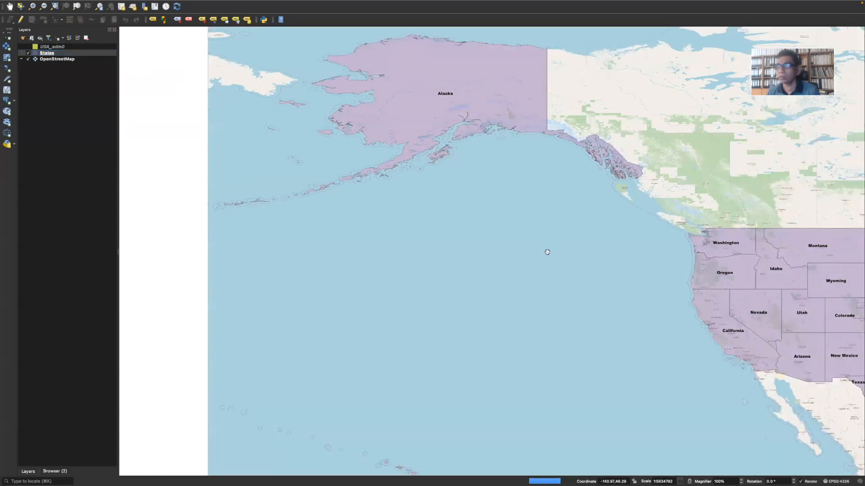